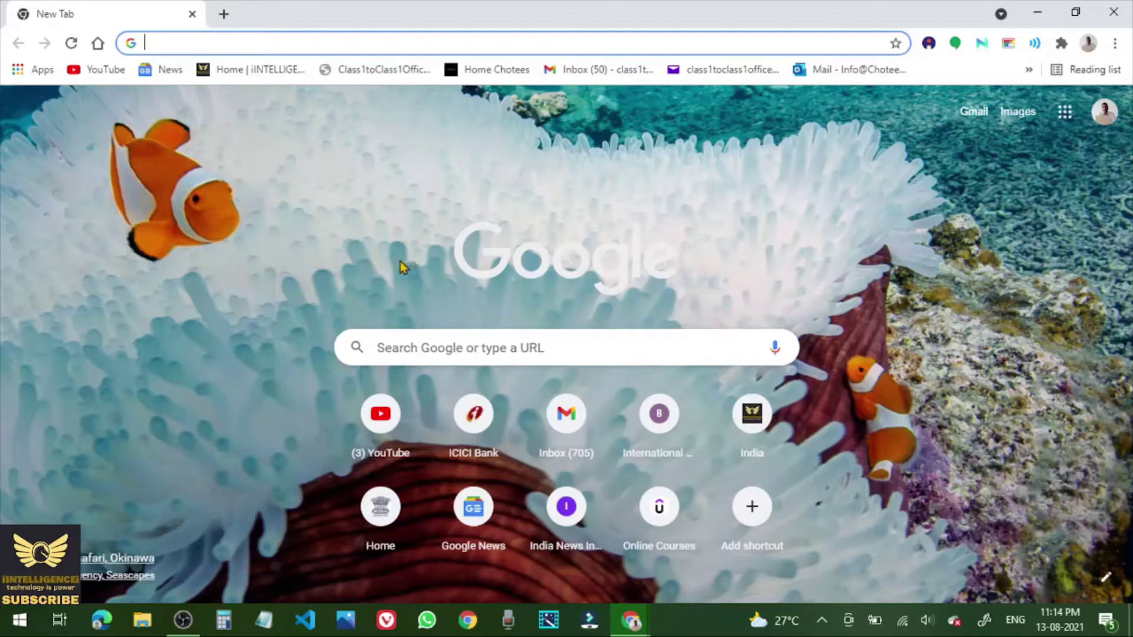
# Search Google for 'DGFT' and open the dgft.gov.in home page.
pyautogui.click(406, 348)
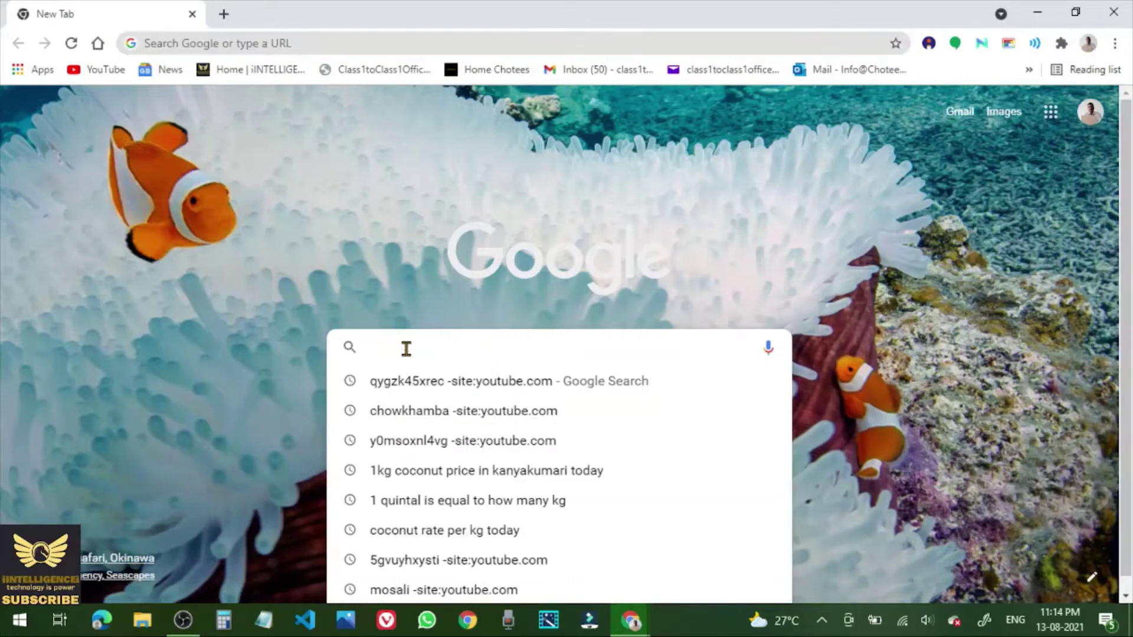
pyautogui.write('DGFT')
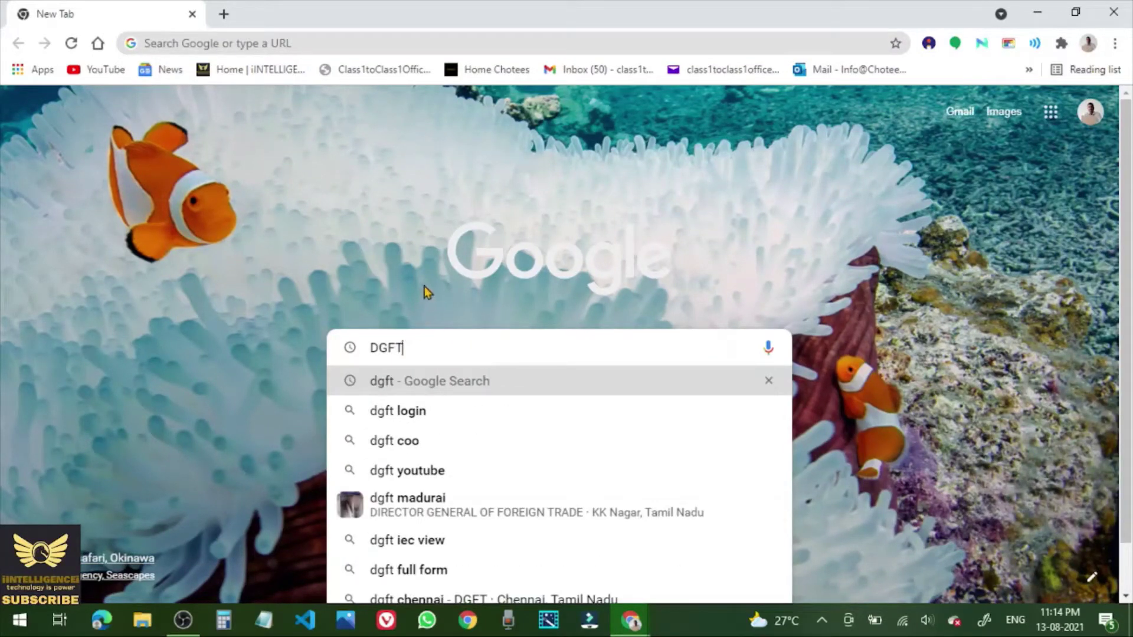
pyautogui.press('Return')
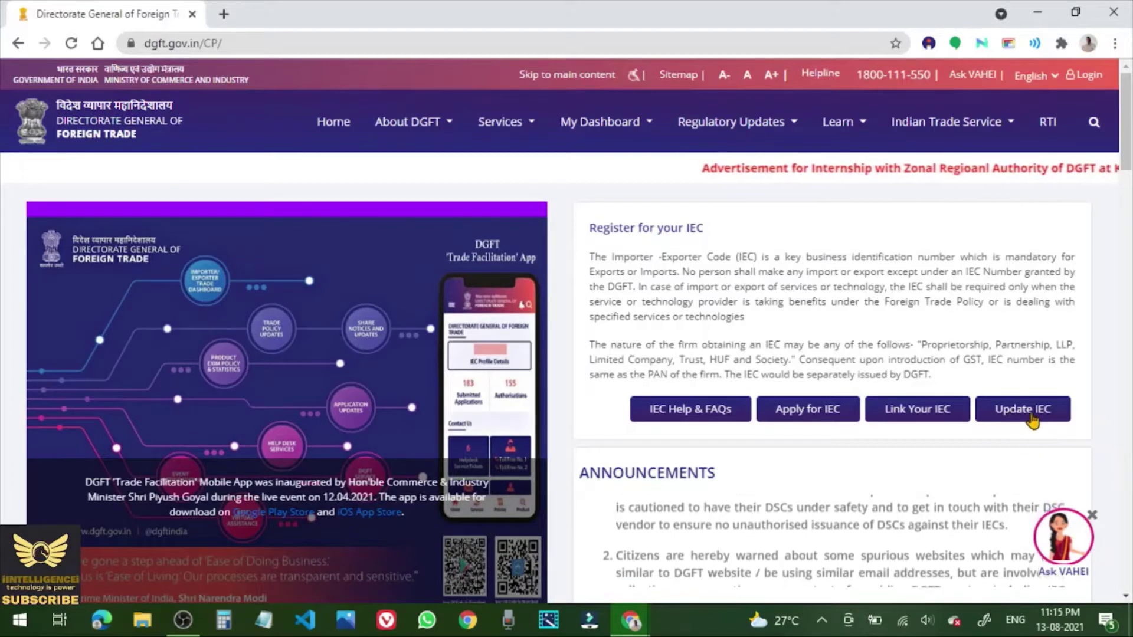
# Open the portal's Login form and enter the account e-mail as the user name.
pyautogui.click(1031, 419)
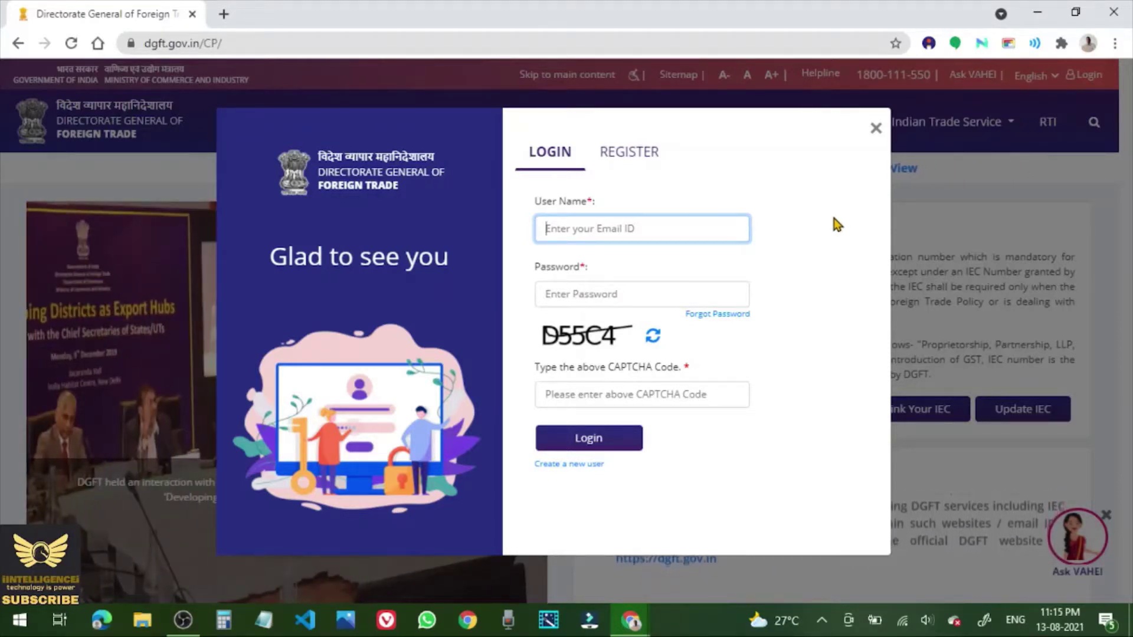
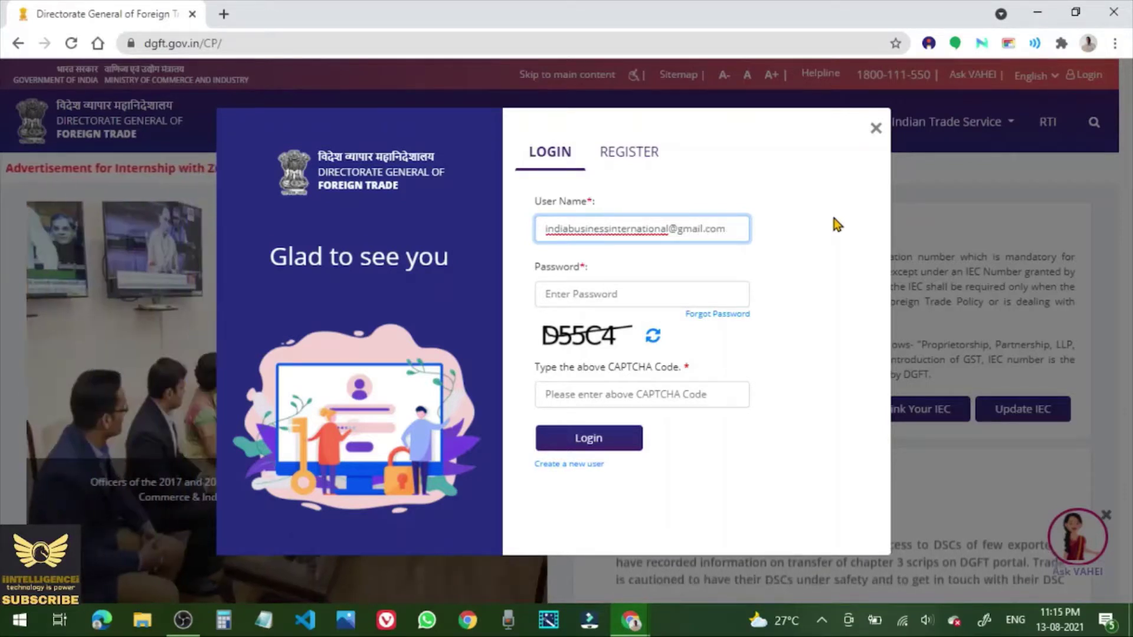
pyautogui.click(790, 286)
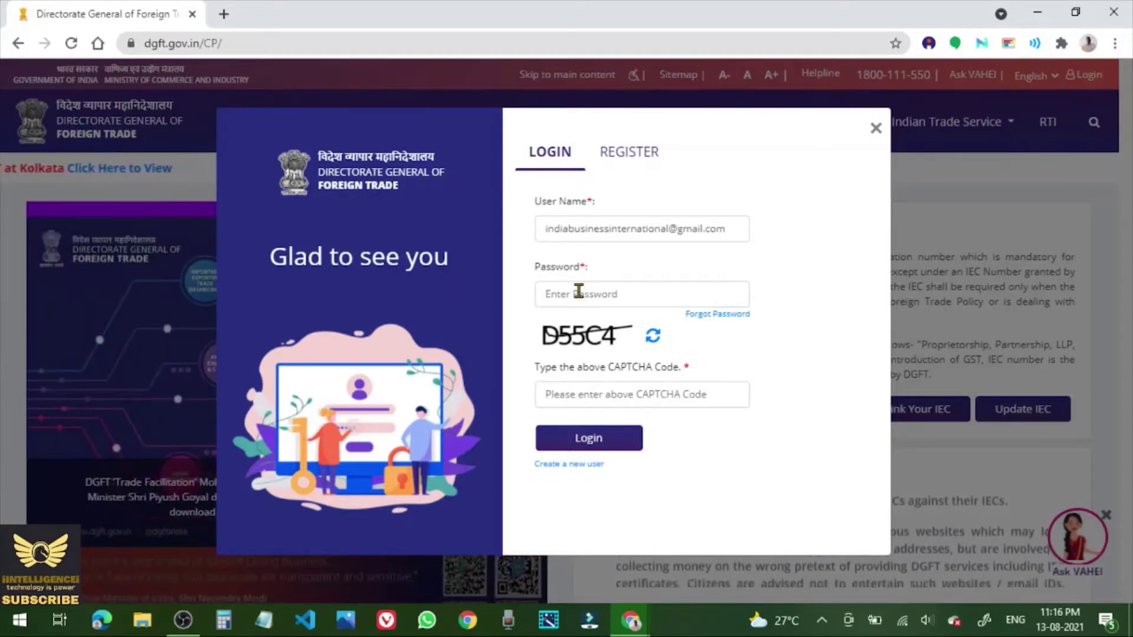
# Log in with the account password and the displayed CAPTCHA code.
pyautogui.click(579, 290)
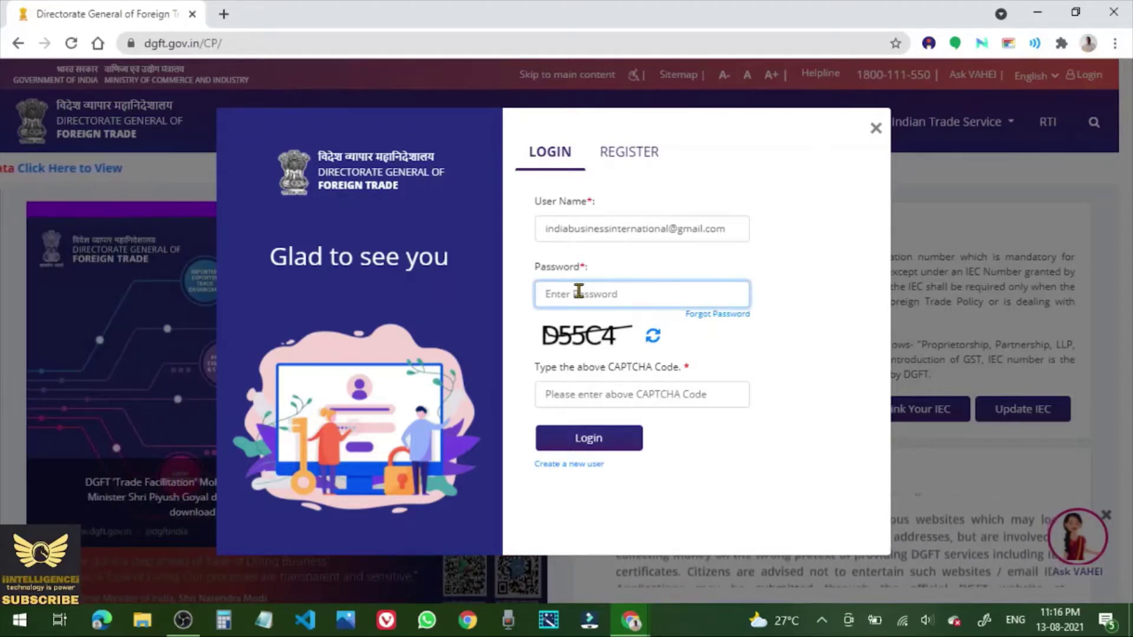
pyautogui.write('•')
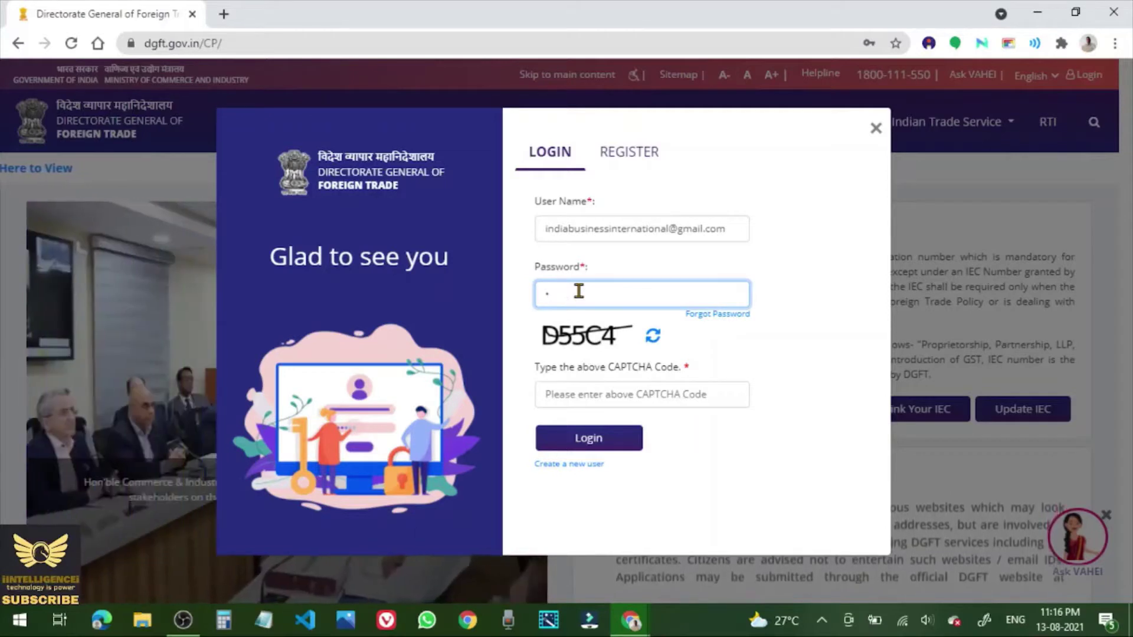
pyautogui.write('•')
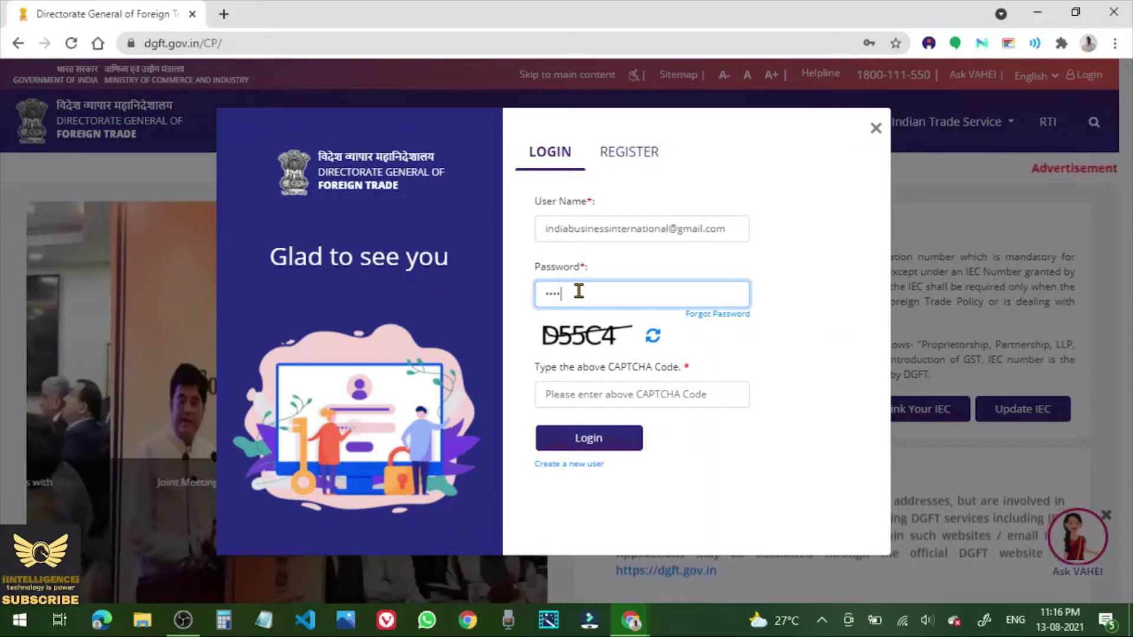
pyautogui.write('•')
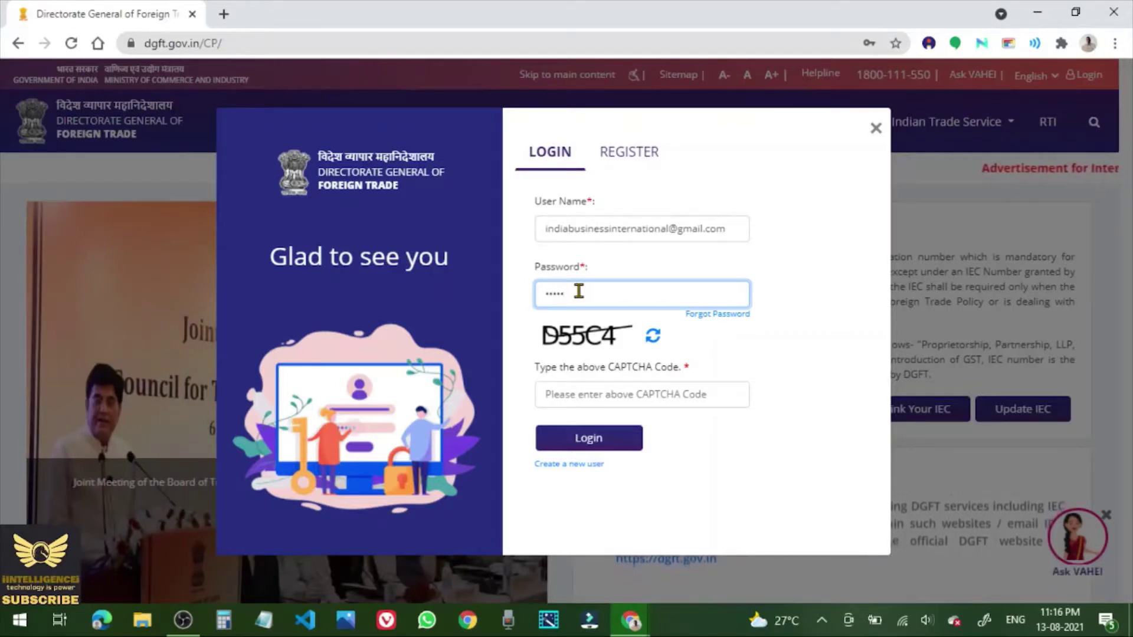
pyautogui.write('••••')
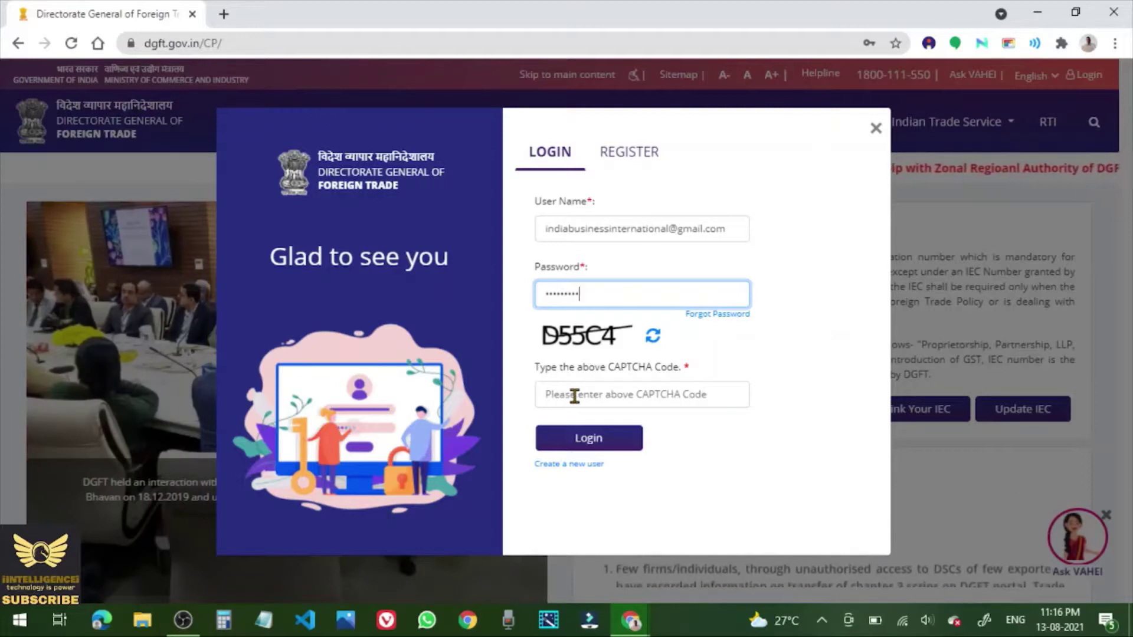
pyautogui.click(574, 396)
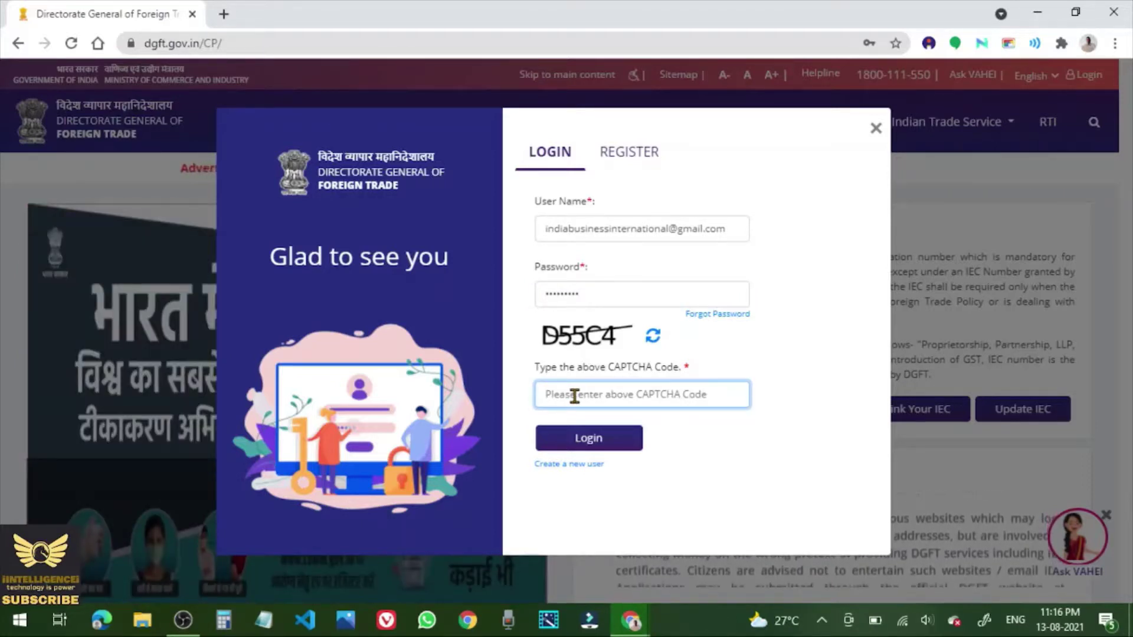
pyautogui.write('D')
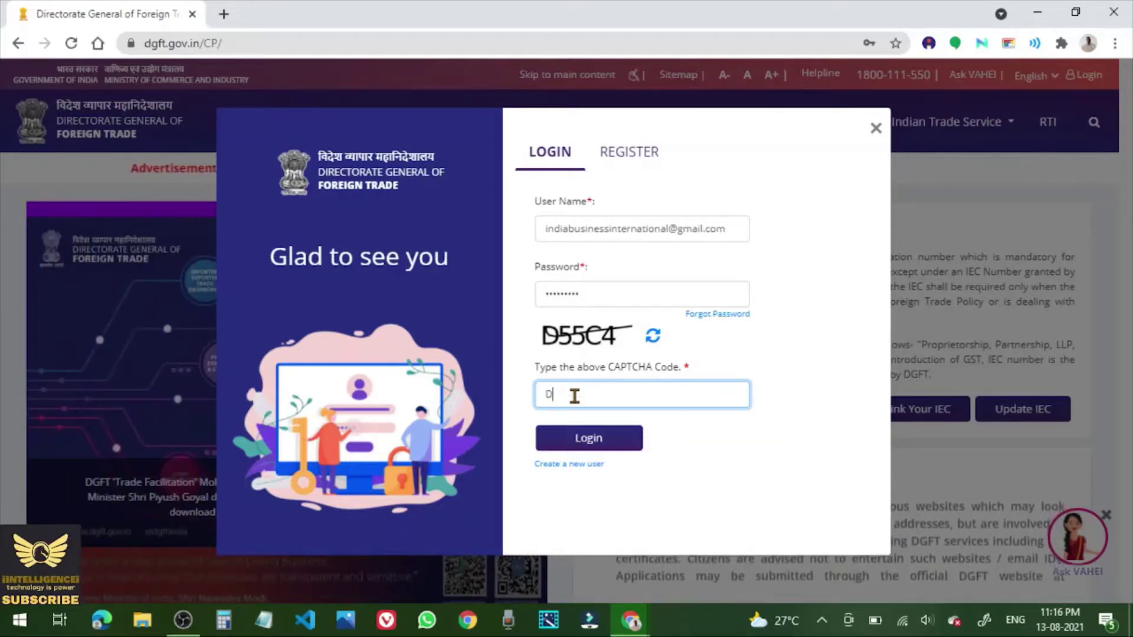
pyautogui.write('55C')
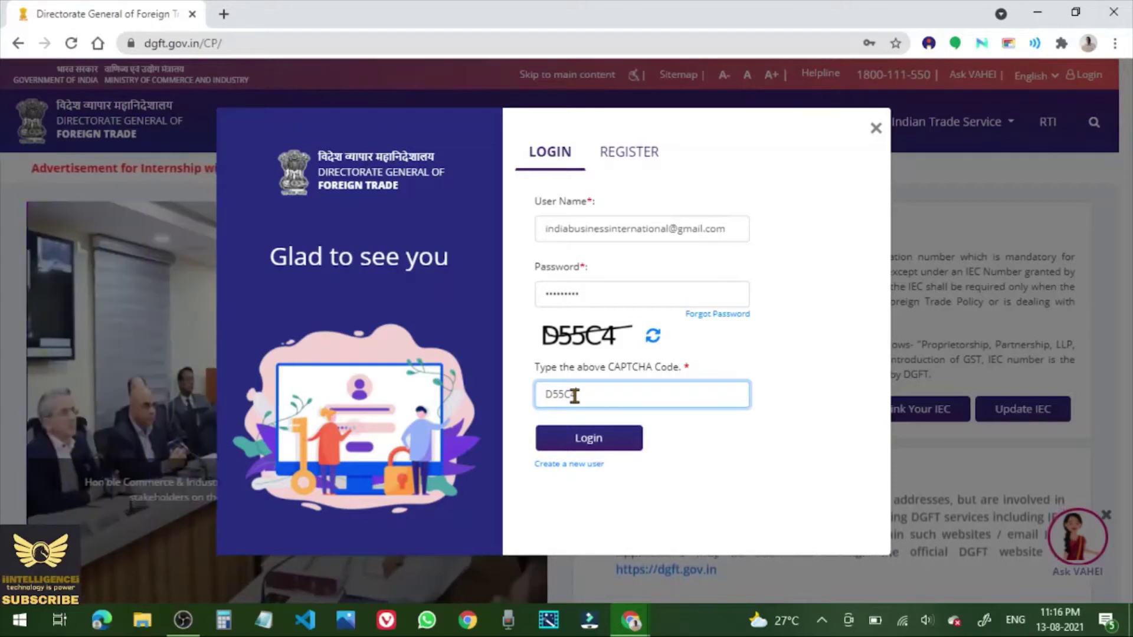
pyautogui.write('4')
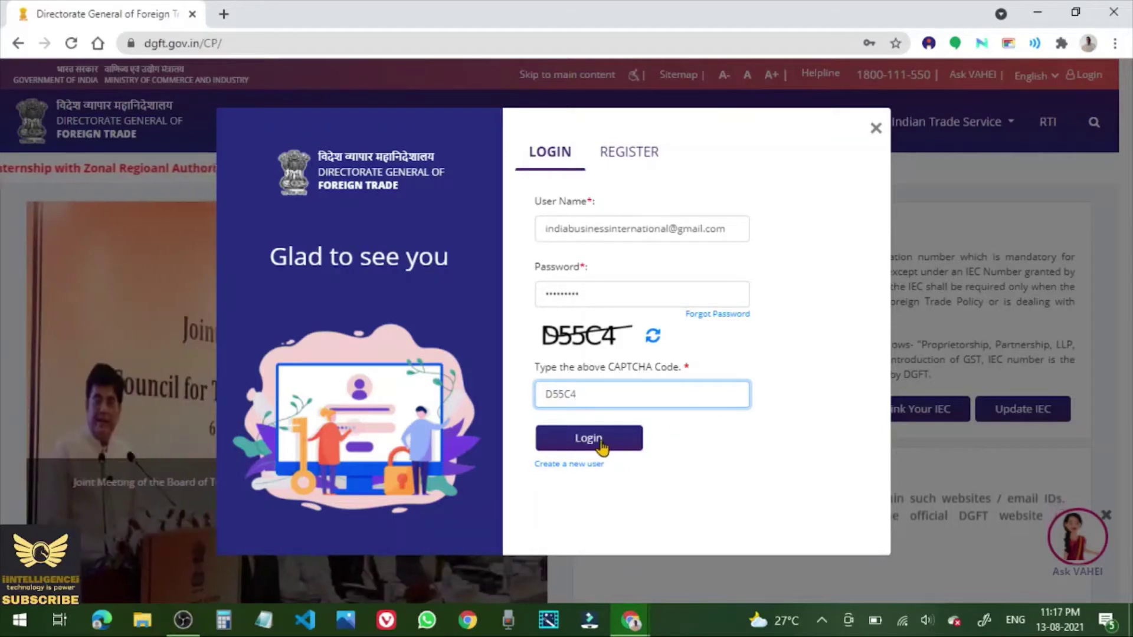
pyautogui.click(600, 444)
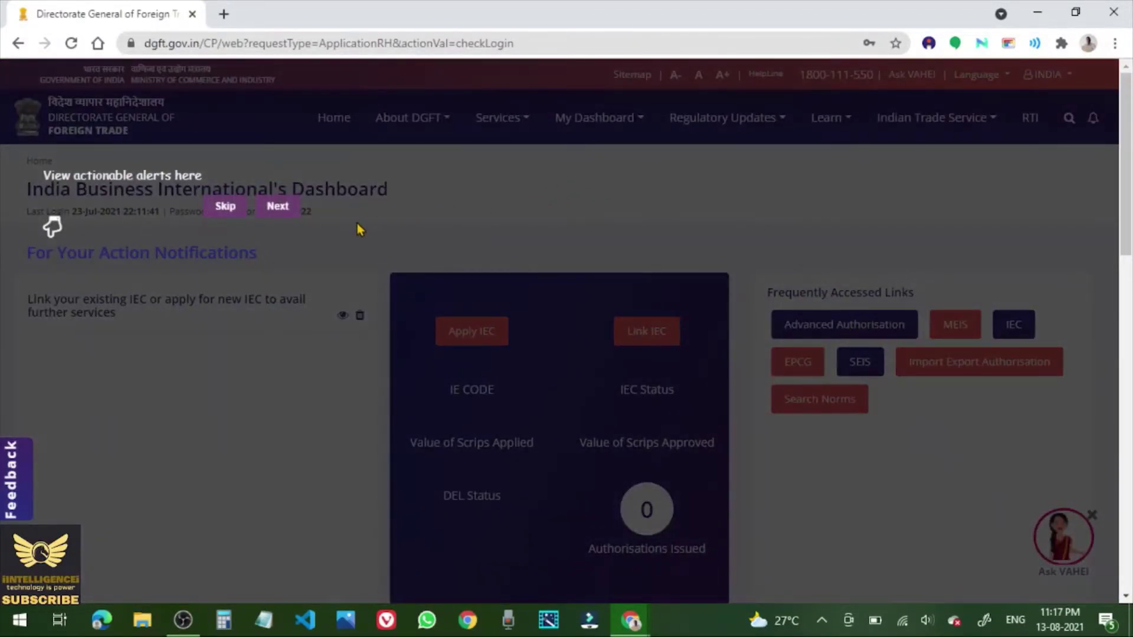
# Skip through the dashboard's guided tour and go to the Link IEC page.
pyautogui.click(277, 207)
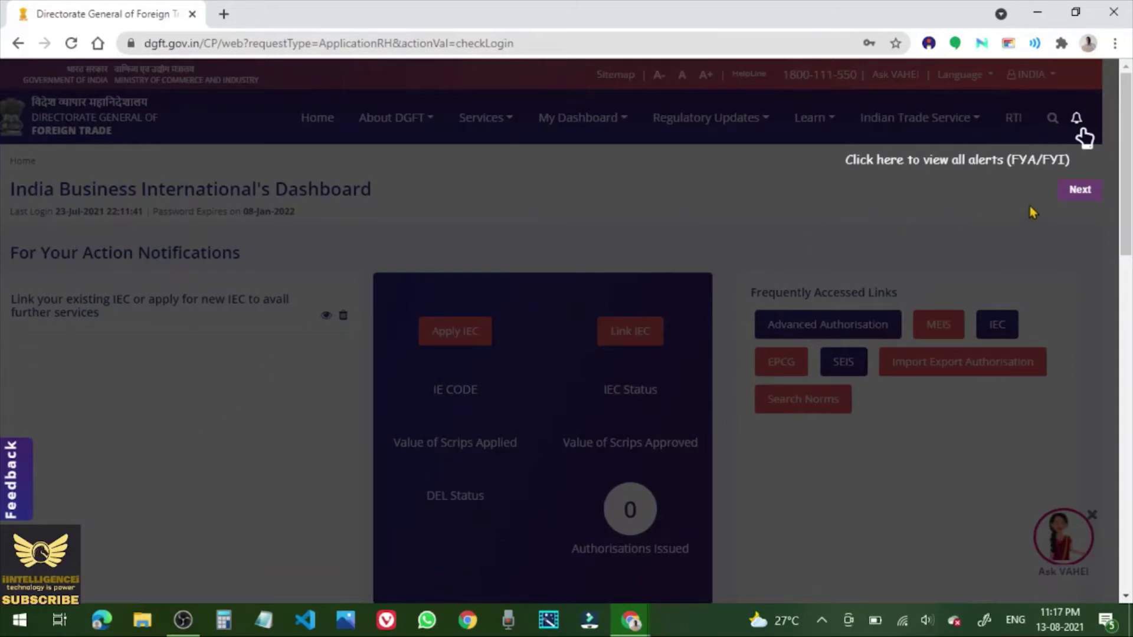
pyautogui.click(1085, 190)
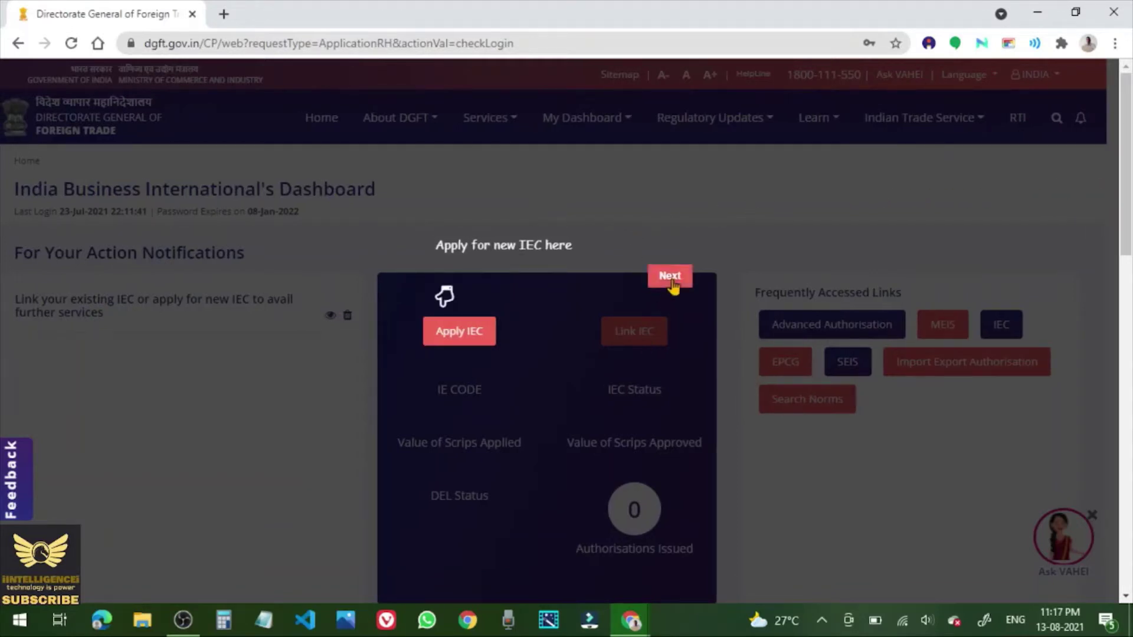
pyautogui.click(673, 288)
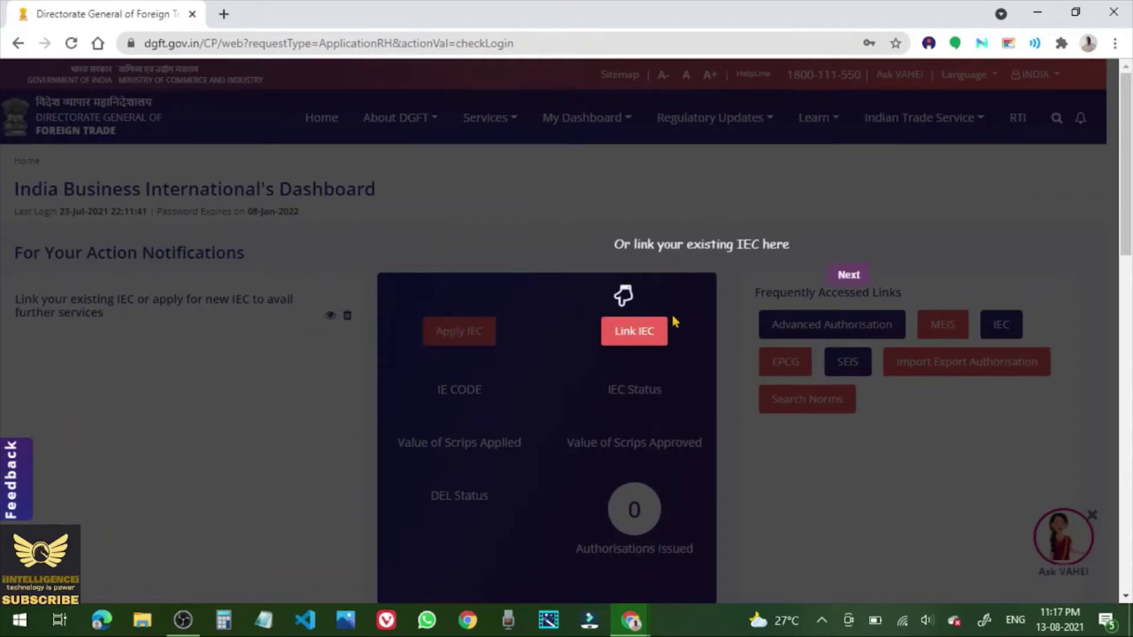
pyautogui.click(646, 334)
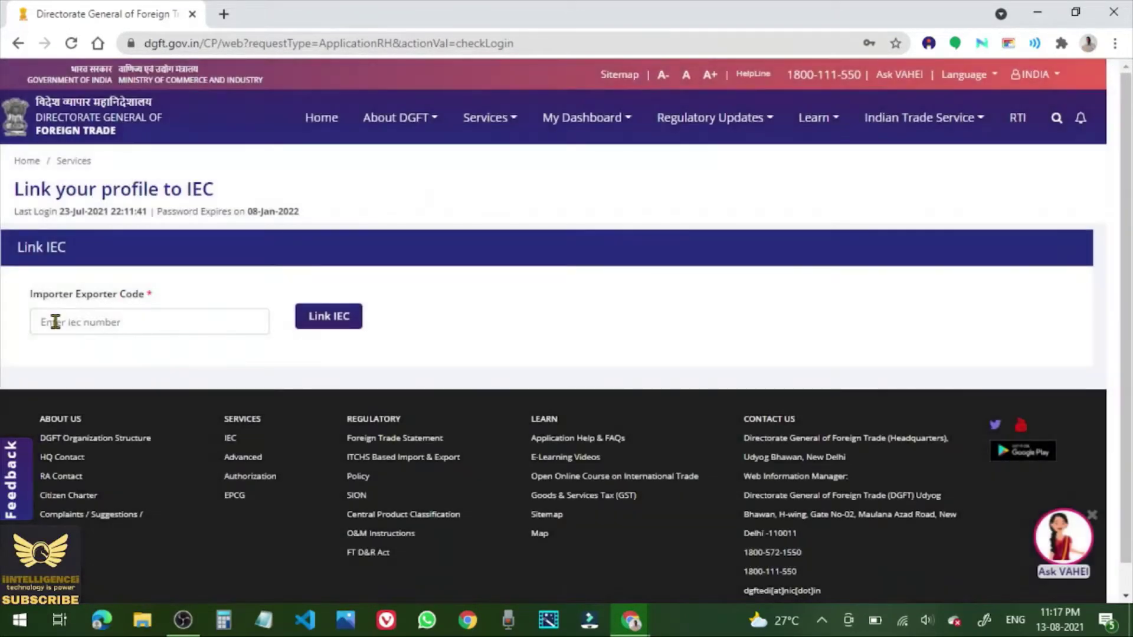
# Enter the firm's Importer Exporter Code and link it to the profile.
pyautogui.click(55, 322)
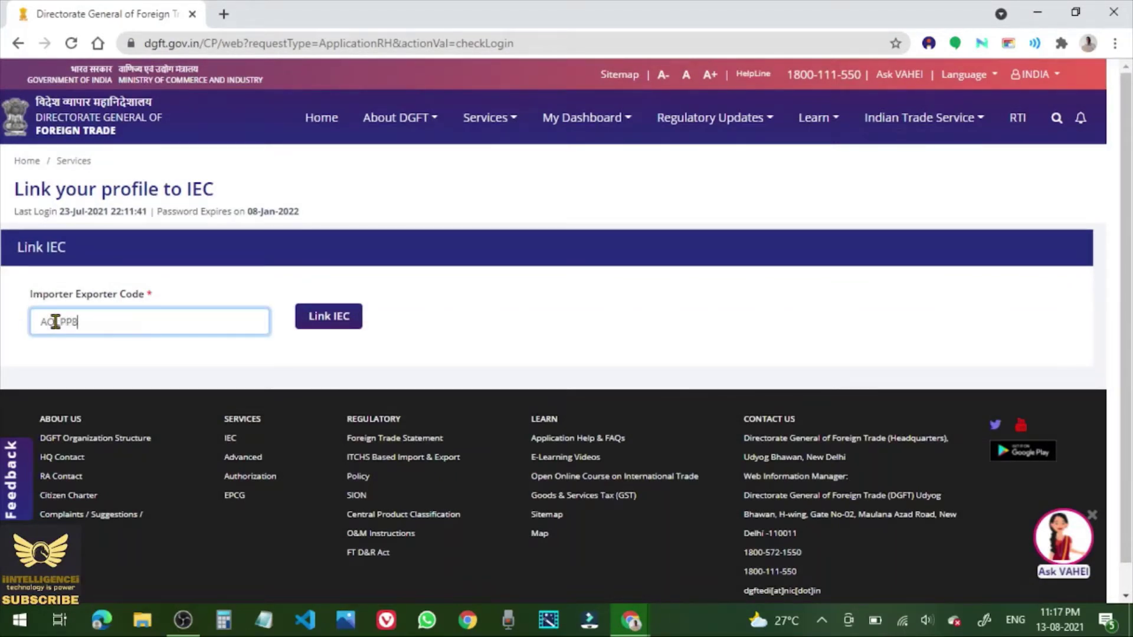
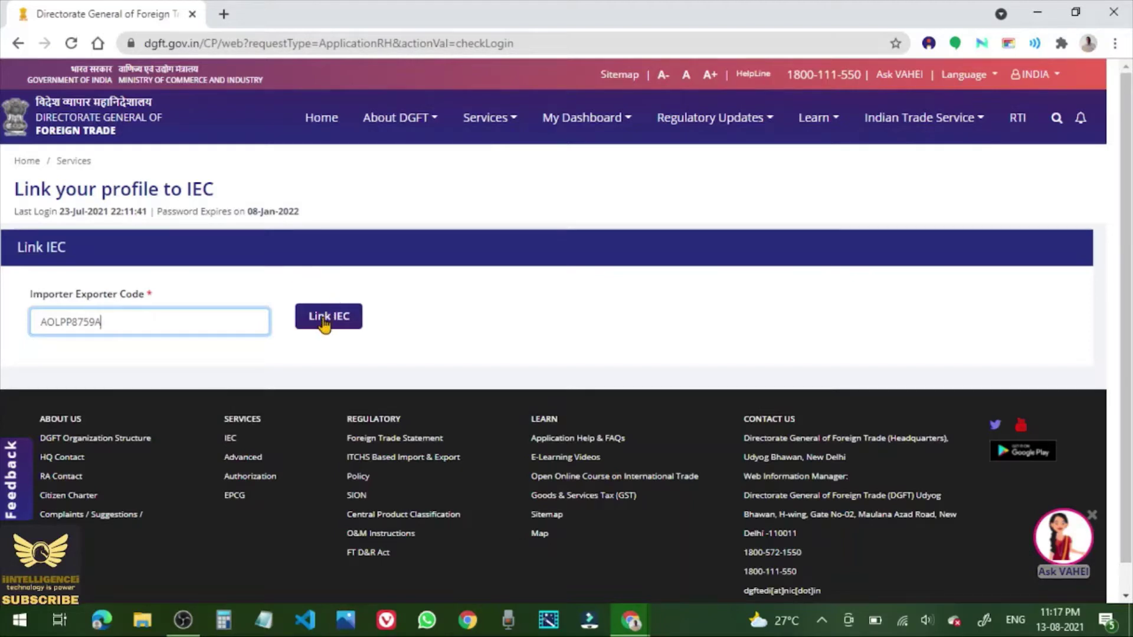
pyautogui.click(324, 324)
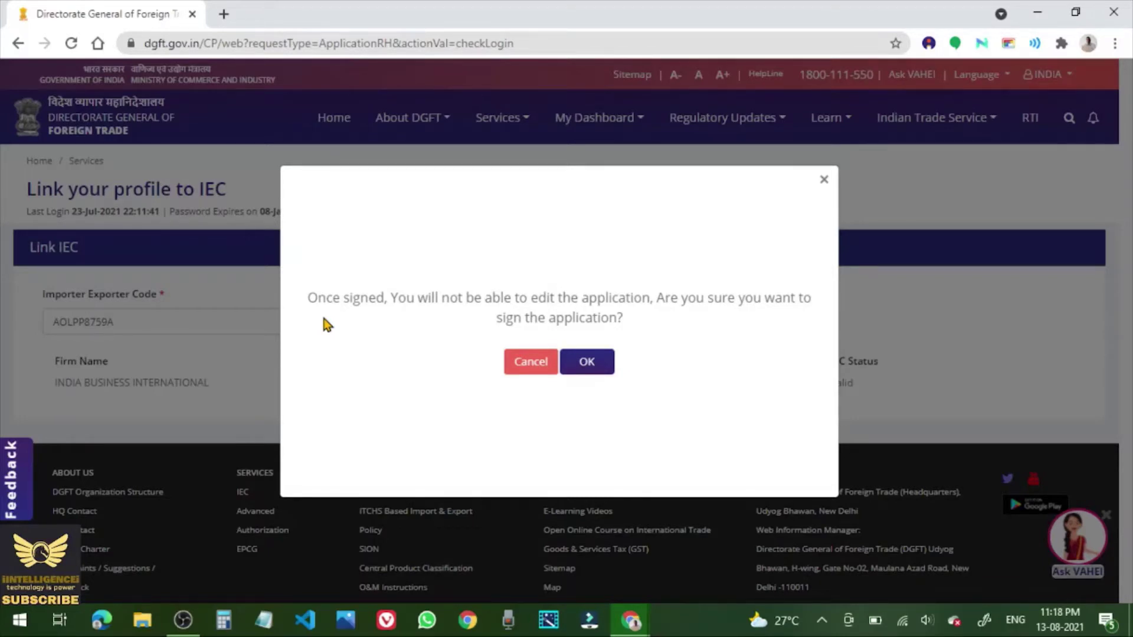
# Confirm signing the application and proceed to the Digital Signature form.
pyautogui.click(597, 369)
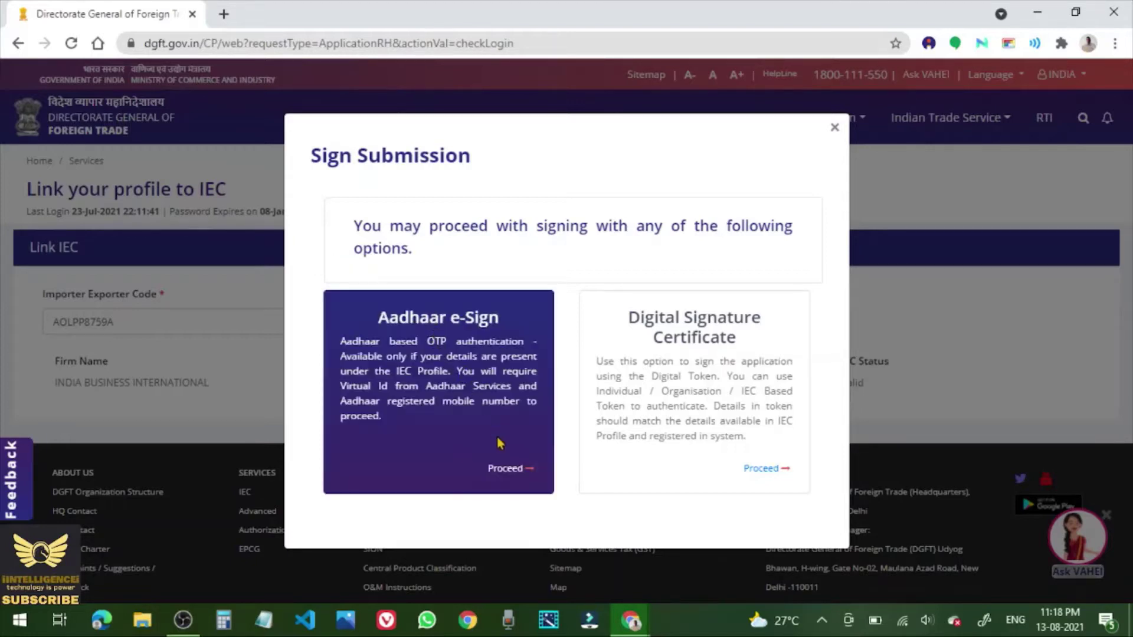
pyautogui.click(505, 469)
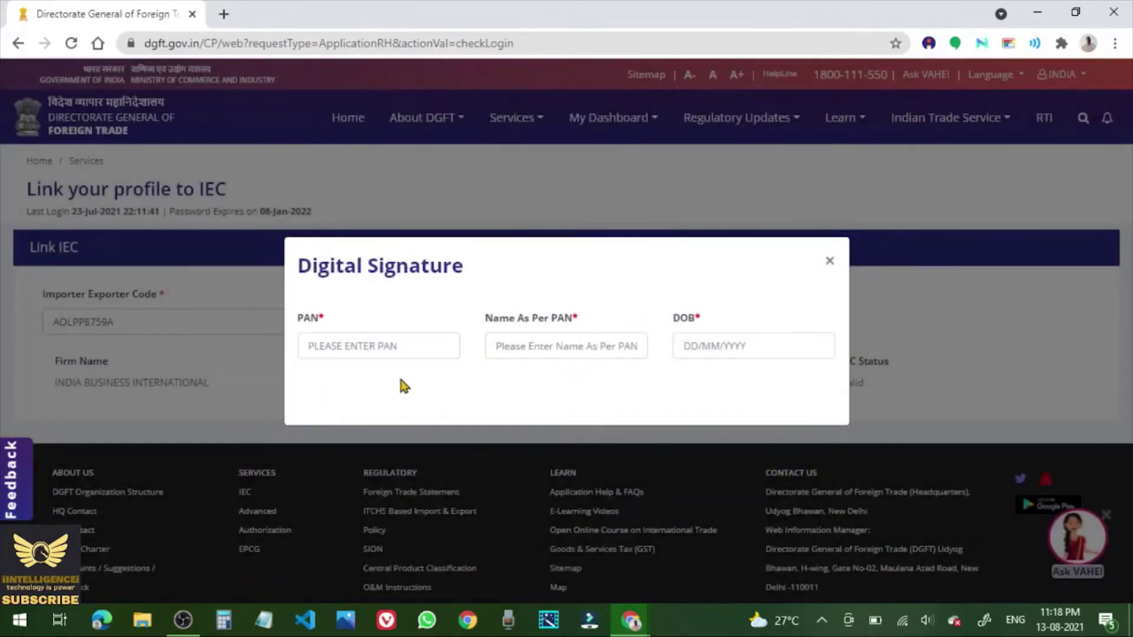
# Fill in the PAN, name as per PAN and date of birth, then submit the signature details.
pyautogui.click(333, 347)
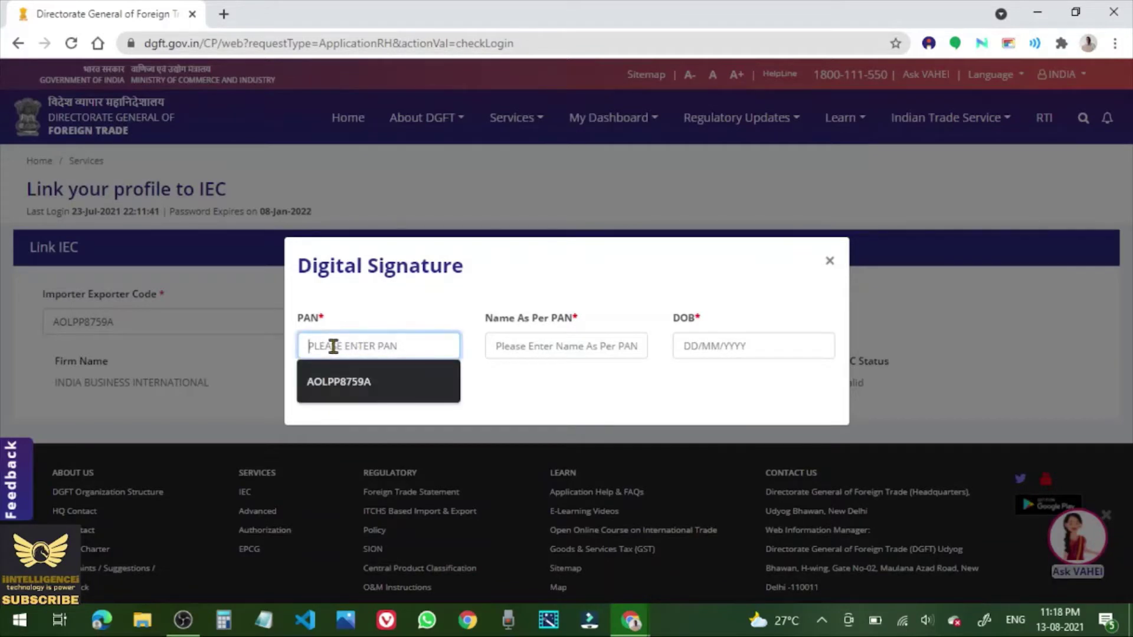
pyautogui.click(349, 384)
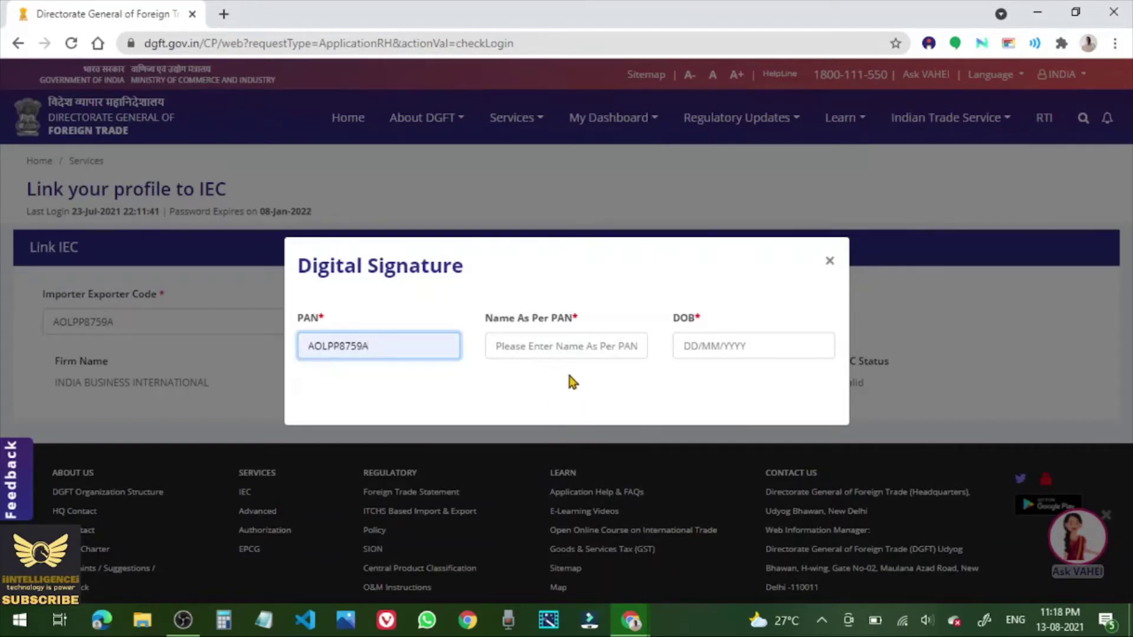
pyautogui.click(529, 345)
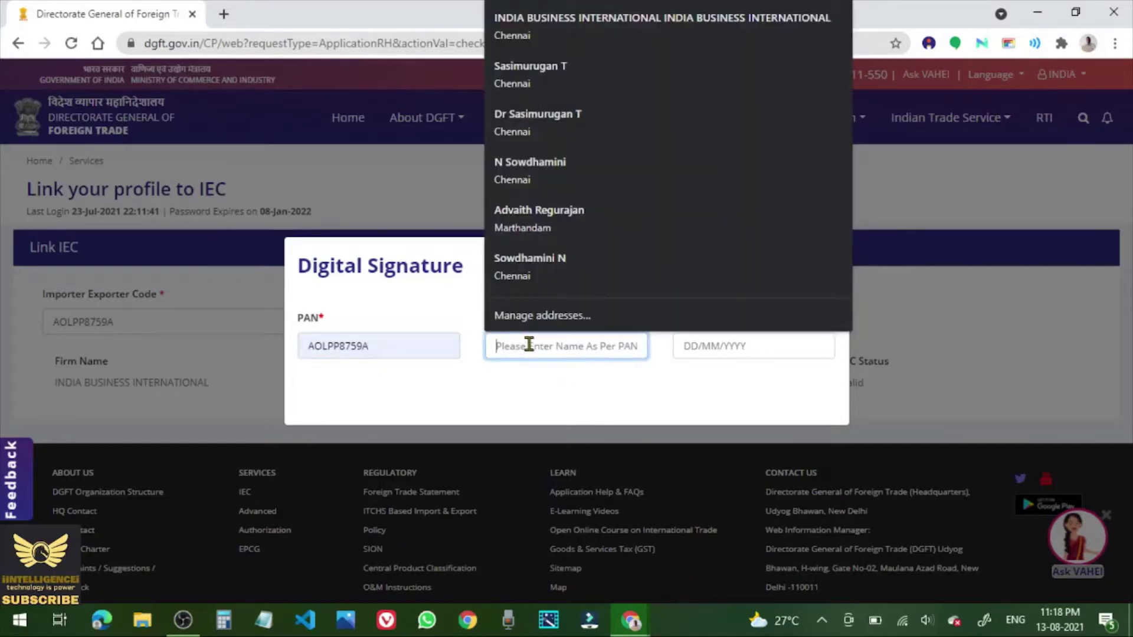
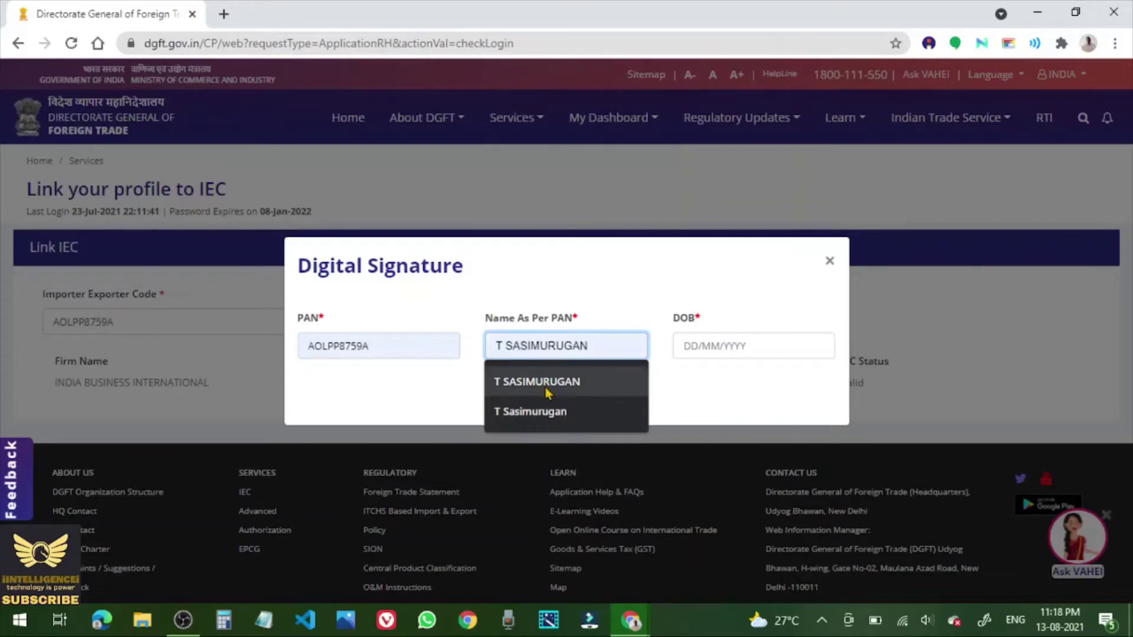
pyautogui.click(547, 393)
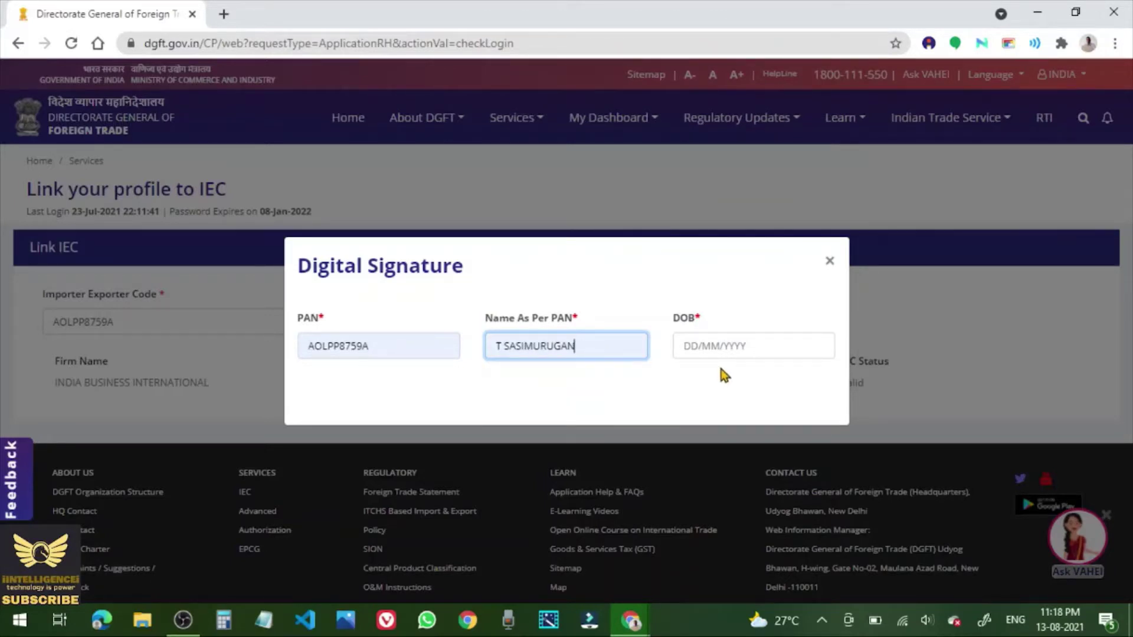
pyautogui.click(718, 346)
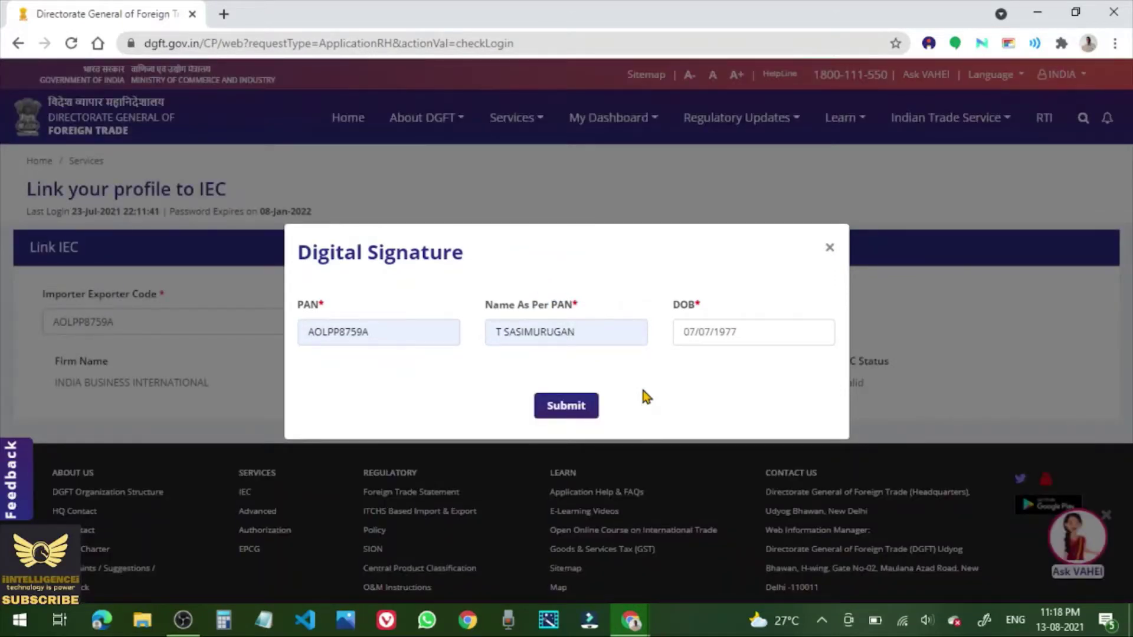
pyautogui.click(559, 411)
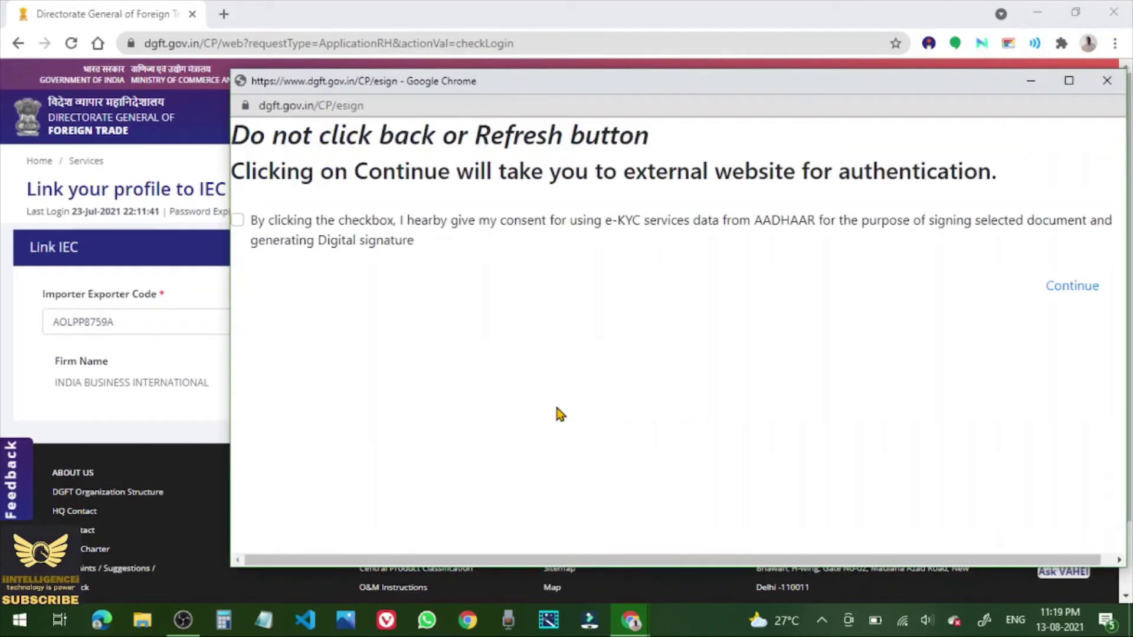
# Give Aadhaar e-KYC consent and continue to the C-DAC e-Authentication form.
pyautogui.click(237, 222)
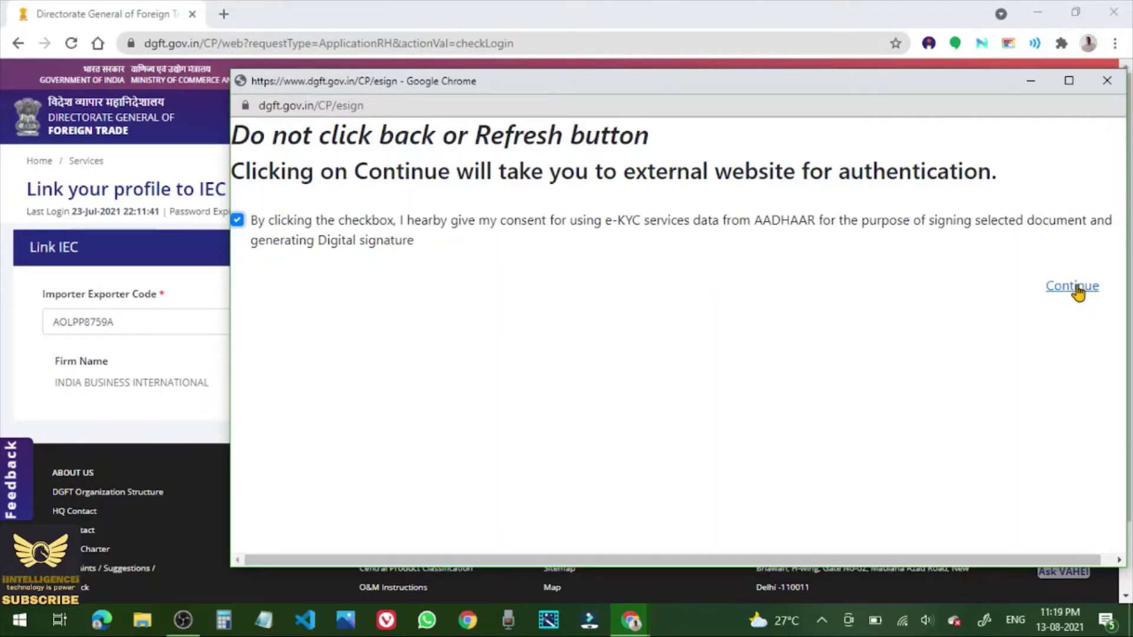
pyautogui.click(1078, 292)
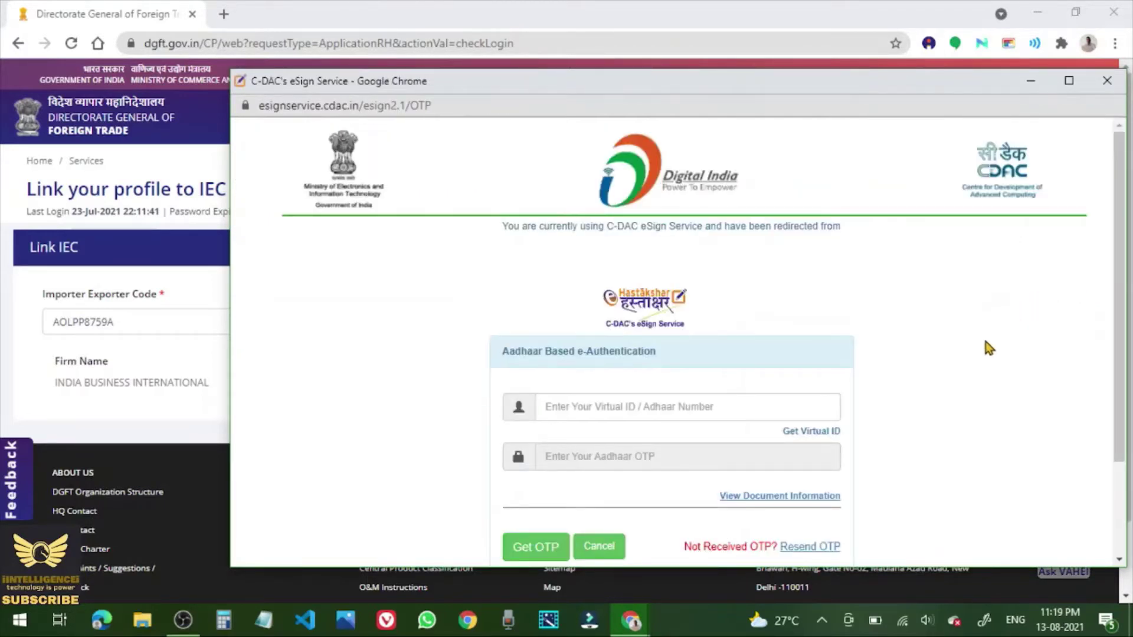
# Enter the Aadhaar number in the Virtual ID / Aadhaar field and request an OTP.
pyautogui.scroll(-2, 983, 345)
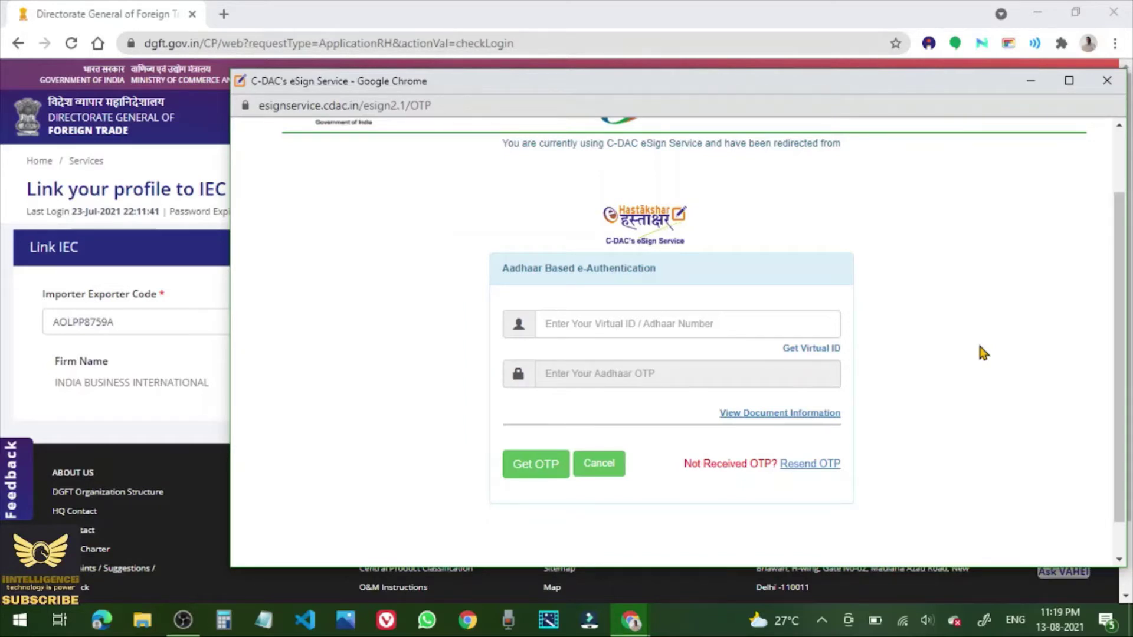
pyautogui.click(614, 329)
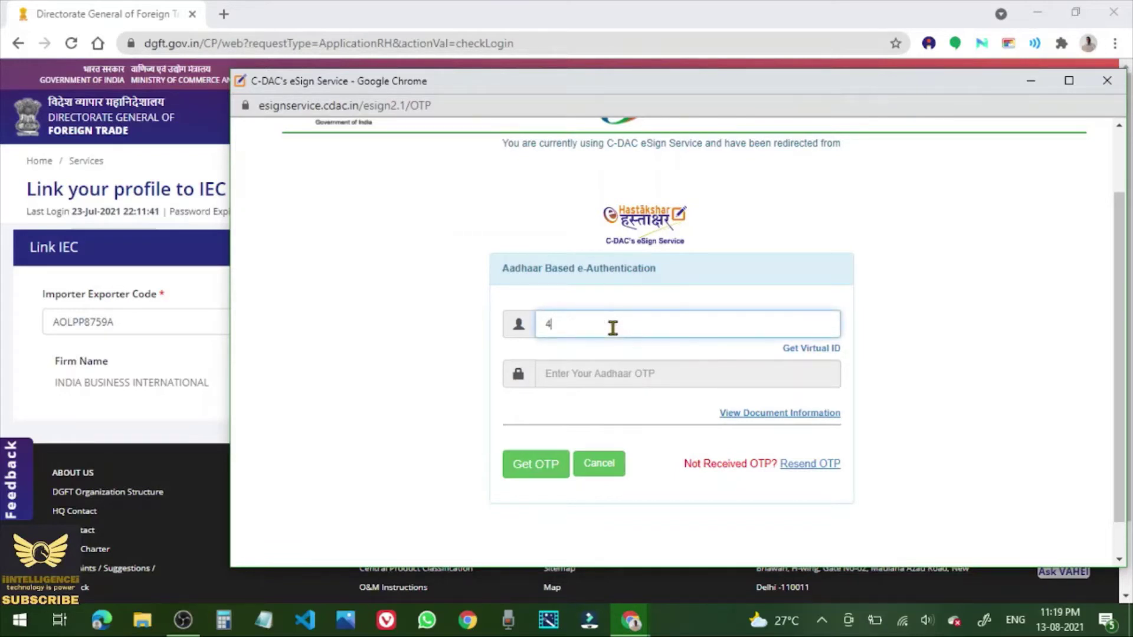
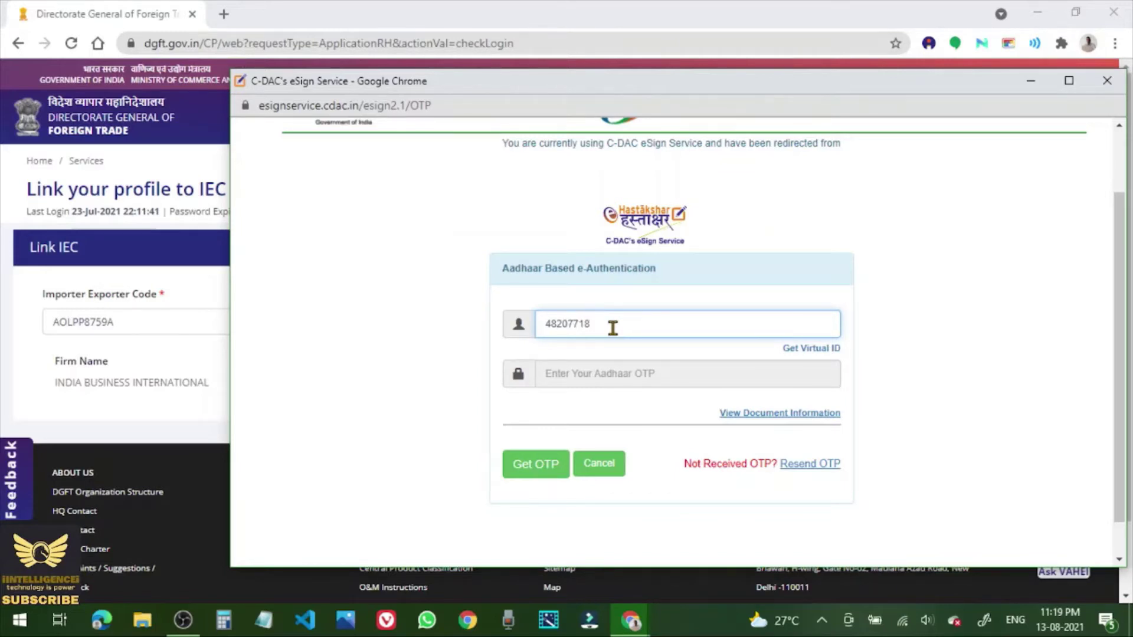
pyautogui.click(529, 467)
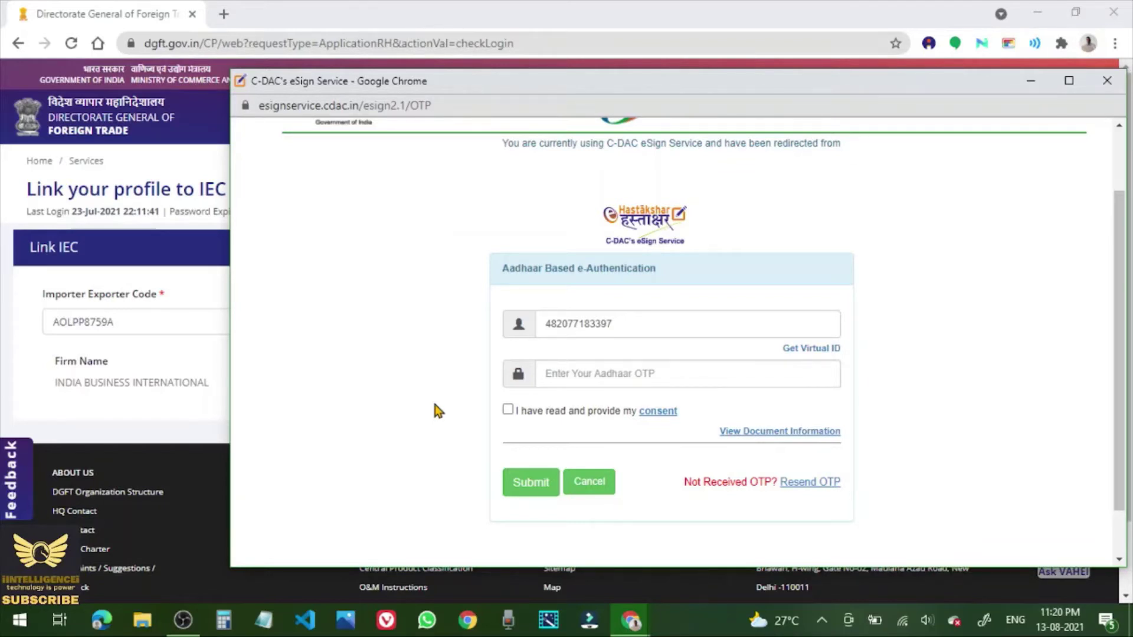
# Submit the received Aadhaar OTP with consent and acknowledge the successful document signing.
pyautogui.click(587, 376)
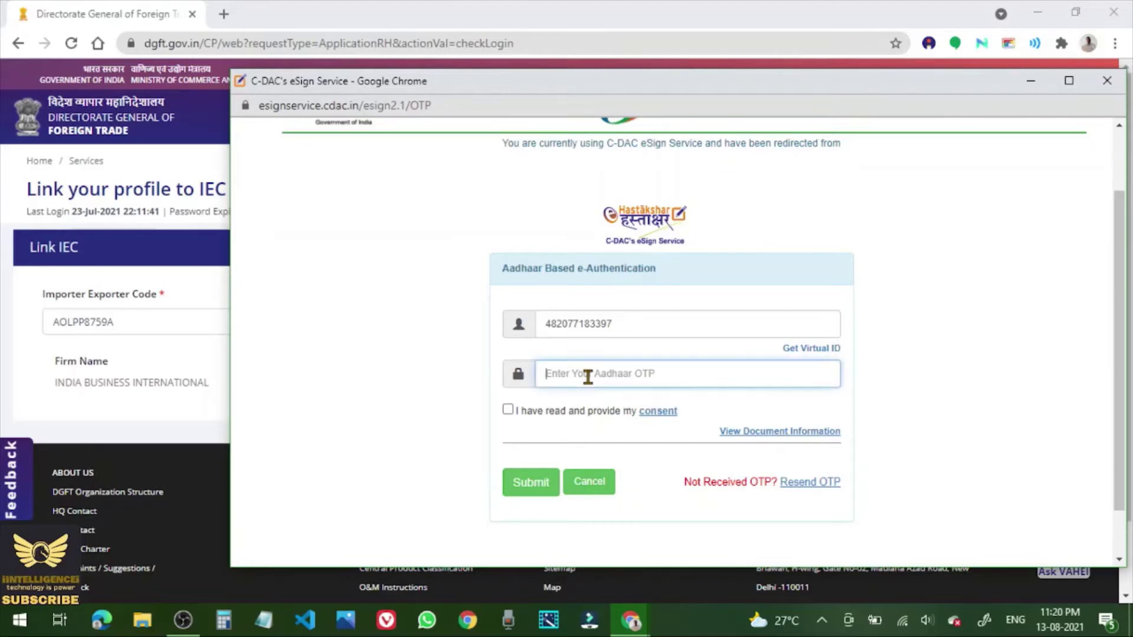
pyautogui.write('•••')
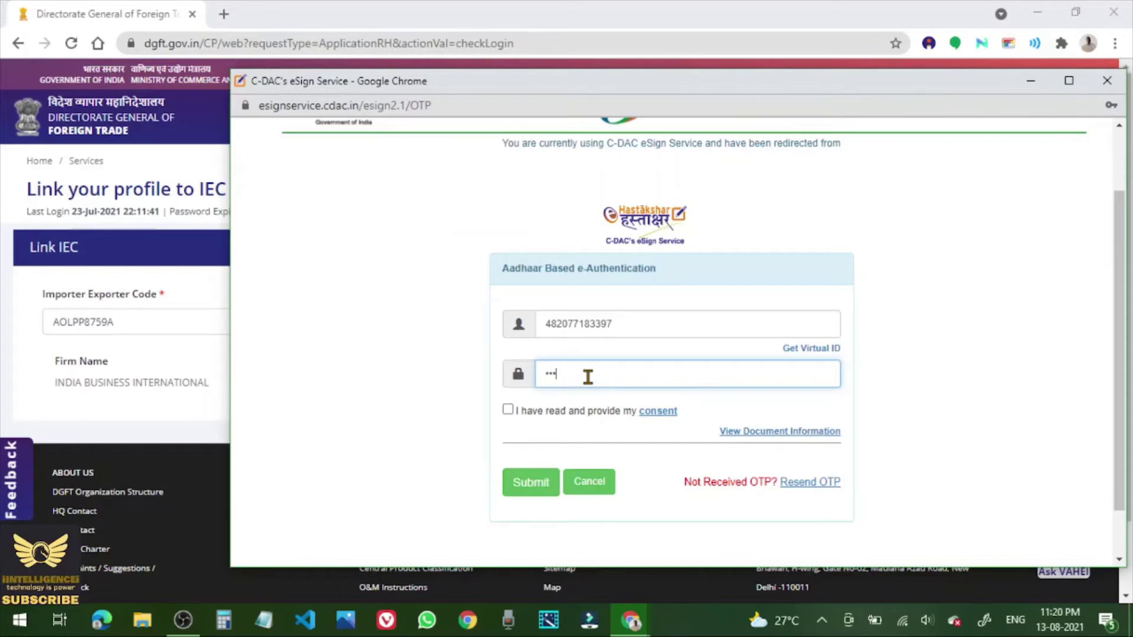
pyautogui.write('•••')
pyautogui.click(507, 410)
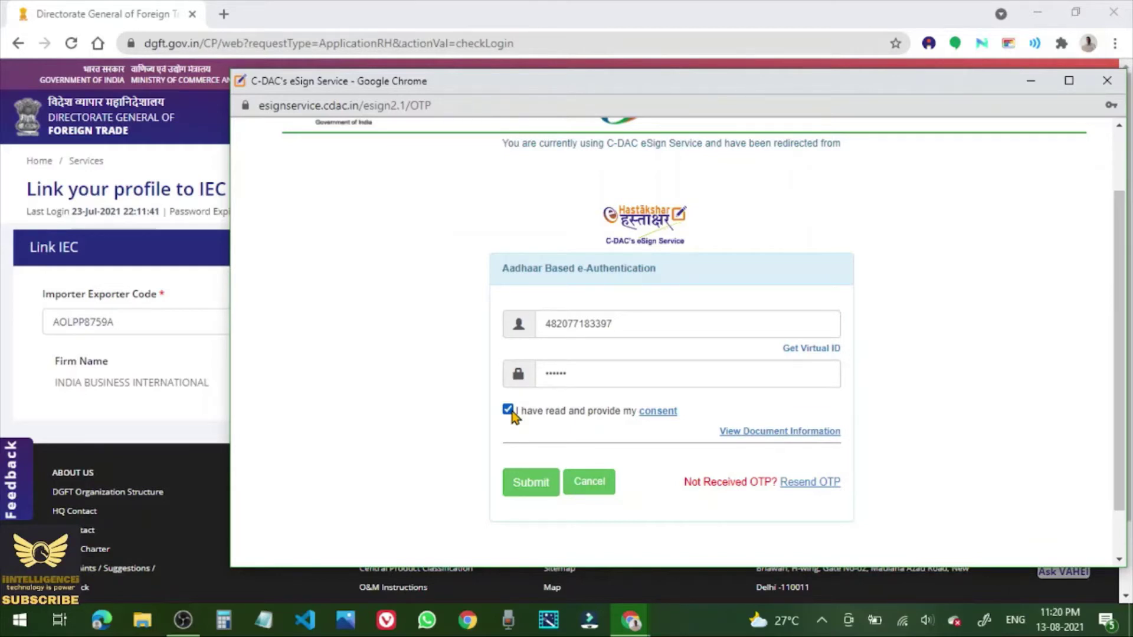
pyautogui.click(535, 486)
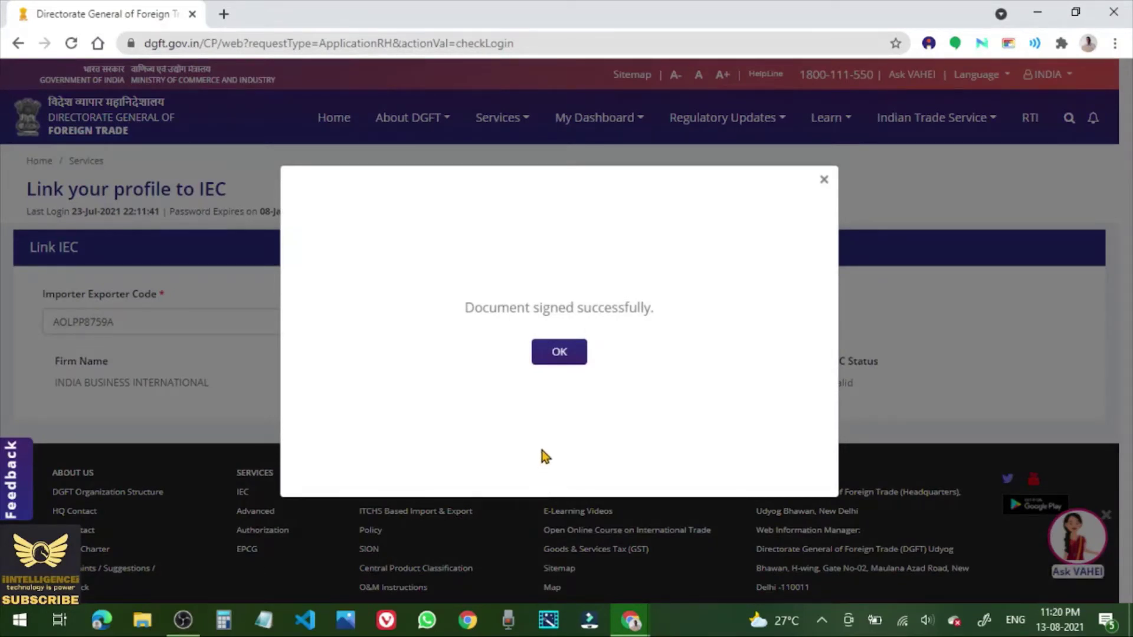
pyautogui.click(555, 353)
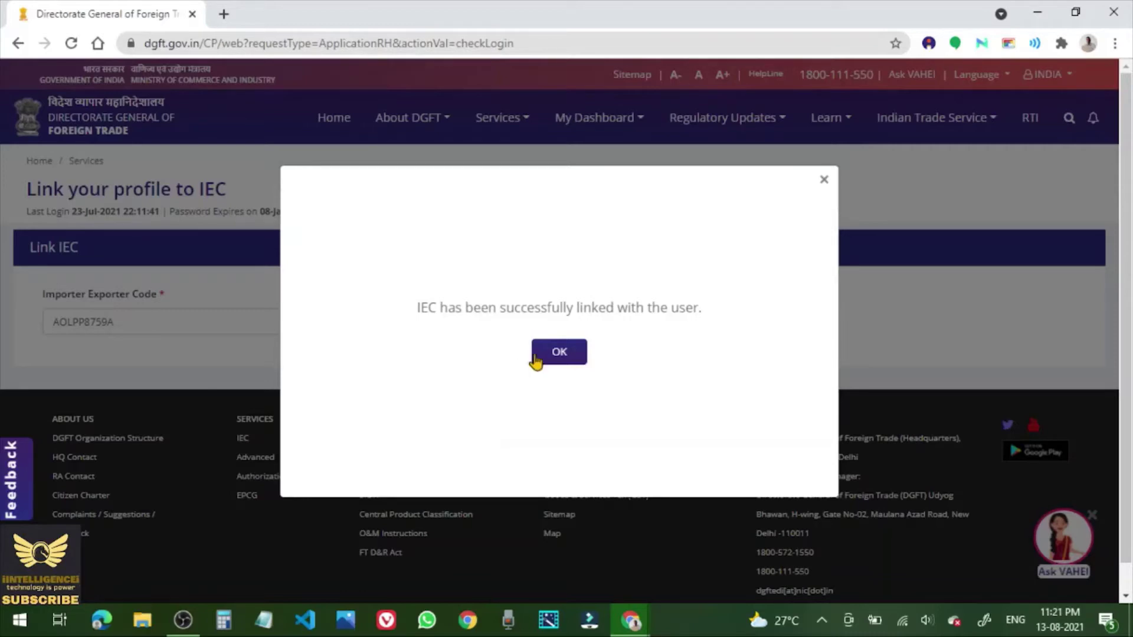
# Acknowledge the IEC-linked message and review the dashboard showing the linked IE code as Valid.
pyautogui.click(549, 354)
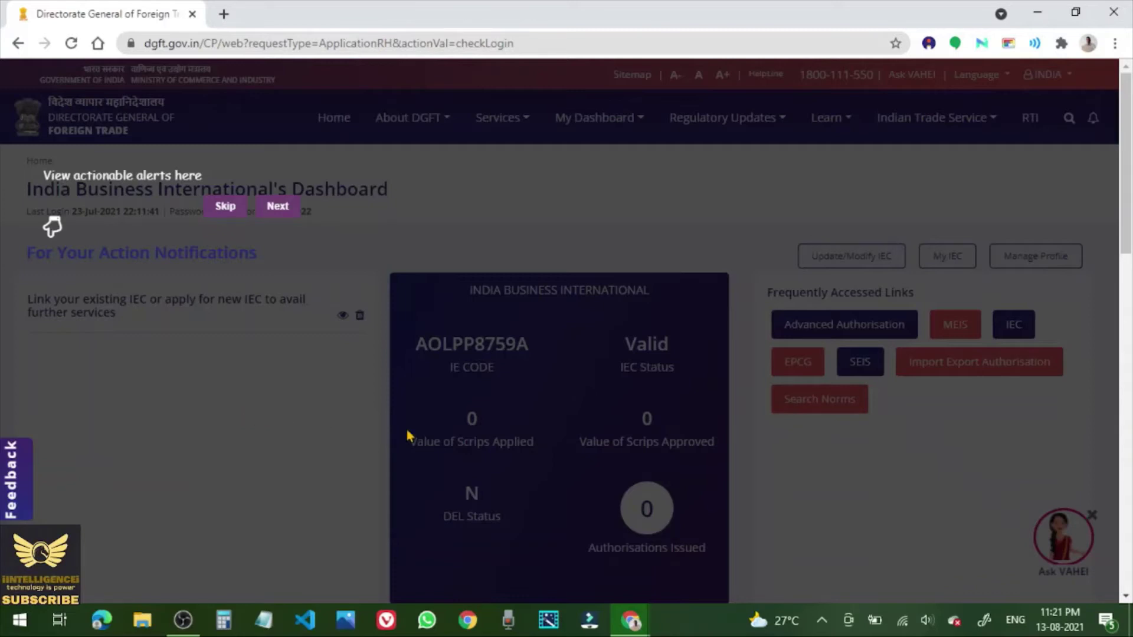
pyautogui.scroll(-3, 804, 480)
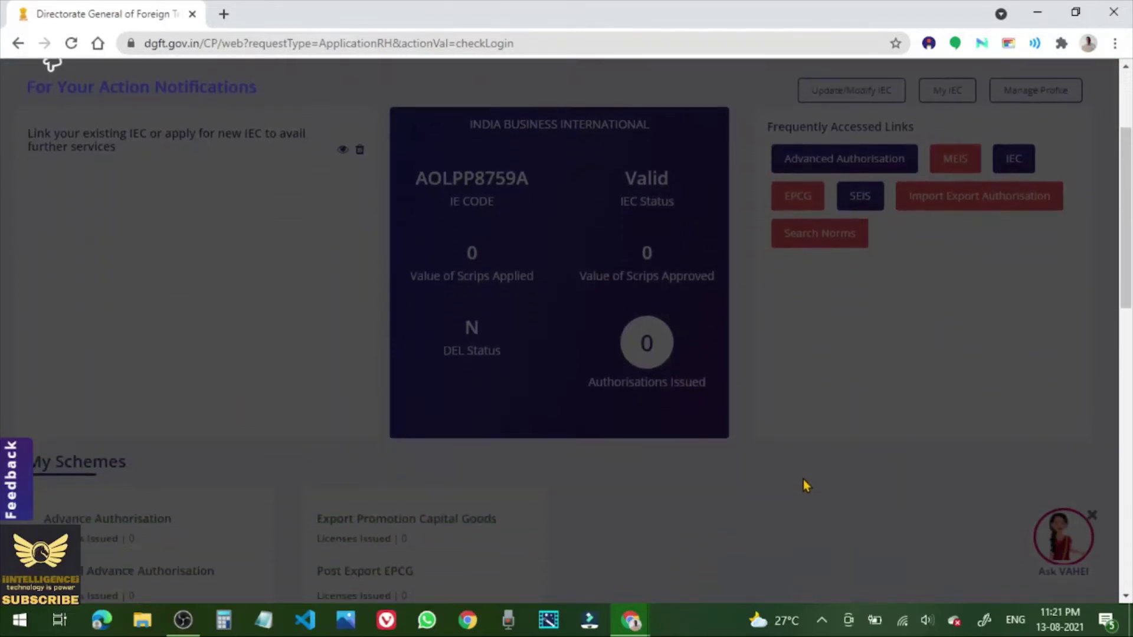
pyautogui.scroll(-3, 803, 481)
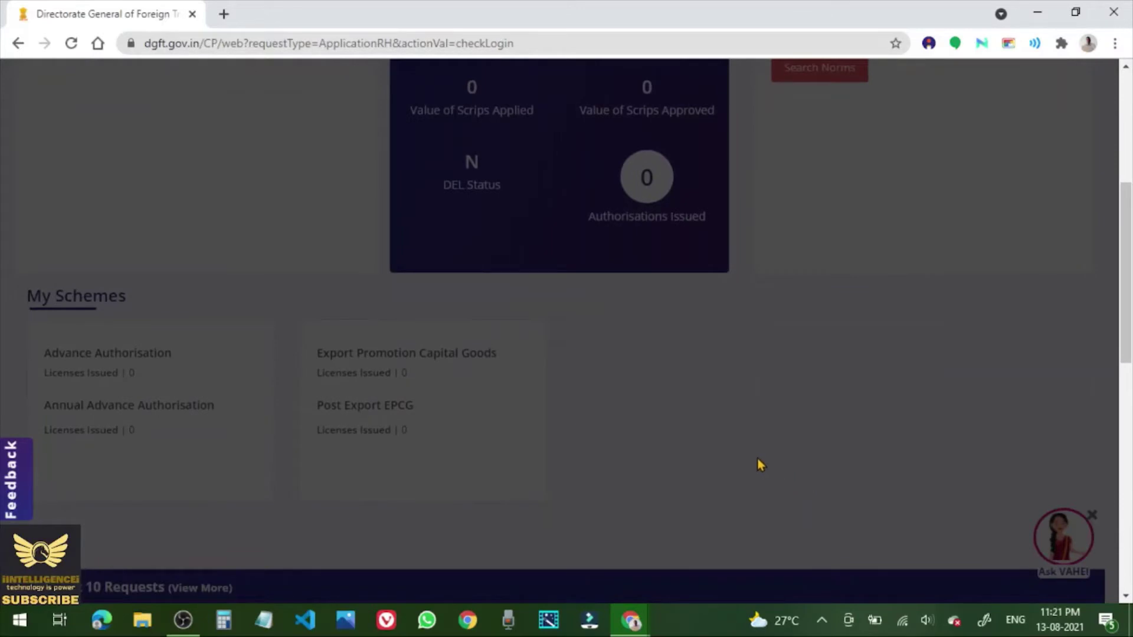
pyautogui.scroll(-6, 747, 459)
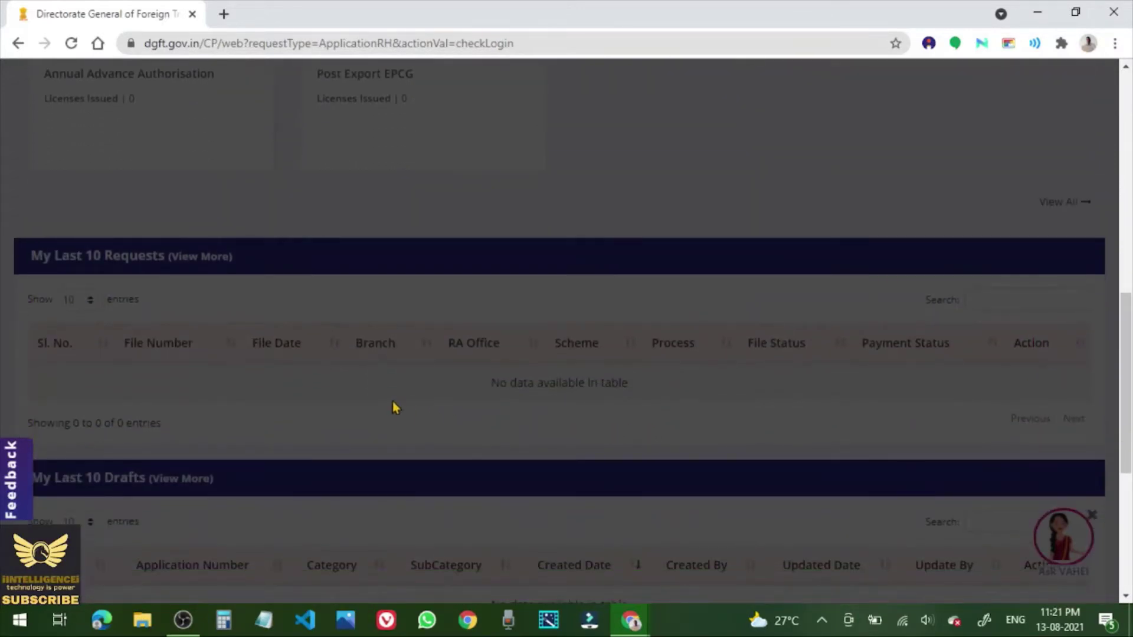
pyautogui.scroll(-3, 394, 408)
pyautogui.scroll(-3, 394, 407)
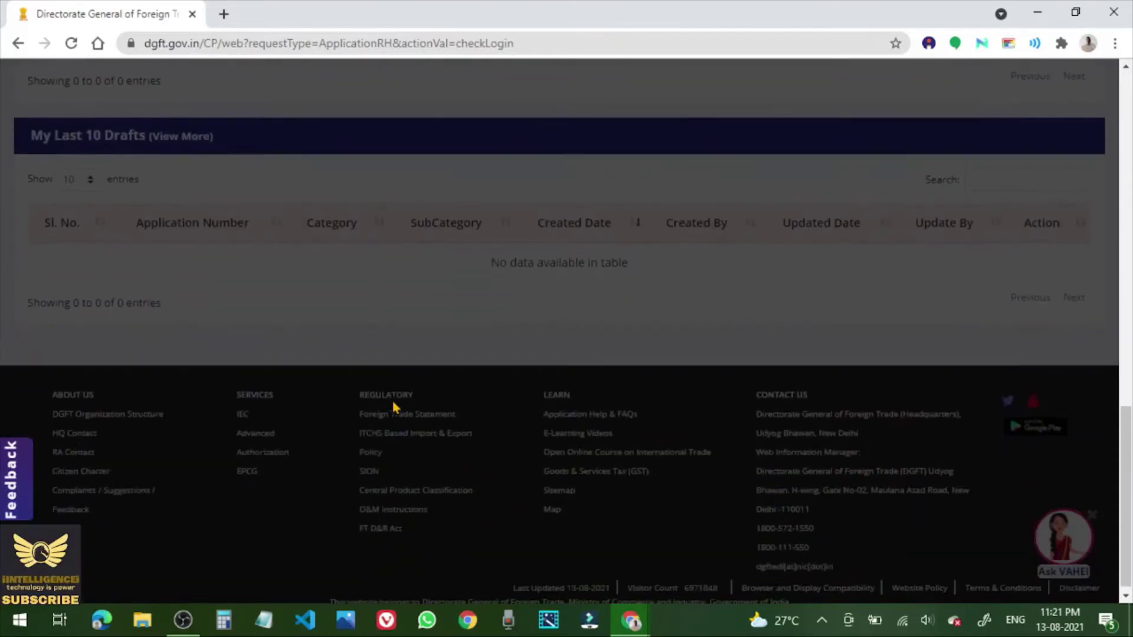
pyautogui.scroll(7, 394, 407)
pyautogui.scroll(8, 394, 407)
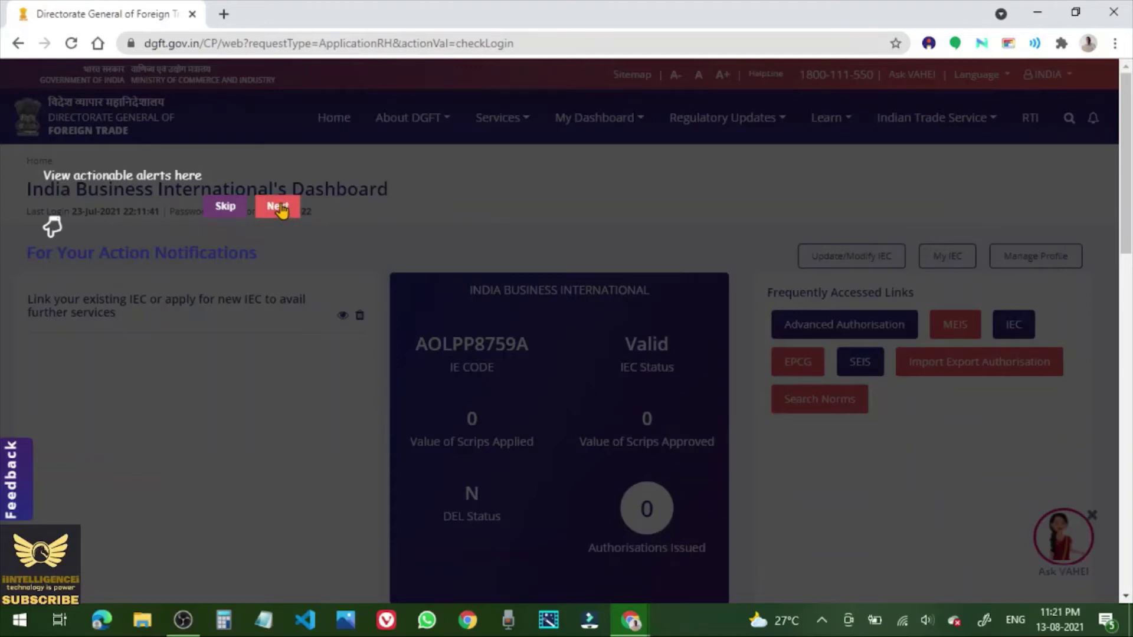
# Dismiss the dashboard guided tour and open My IEC to reach the Manage IEC page.
pyautogui.click(278, 207)
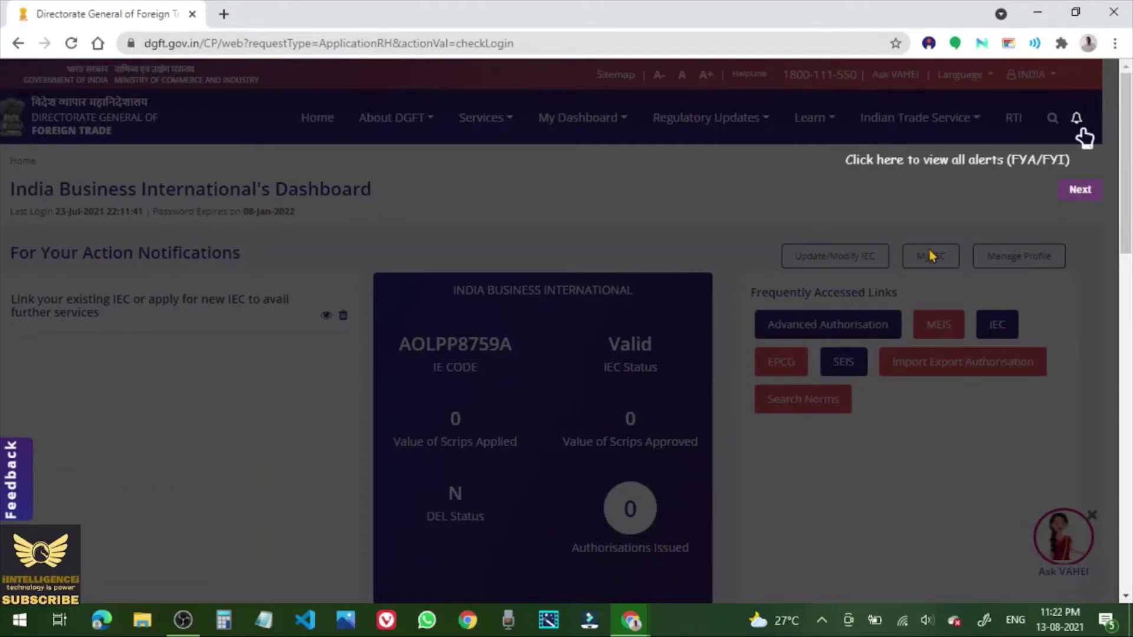
pyautogui.click(1084, 191)
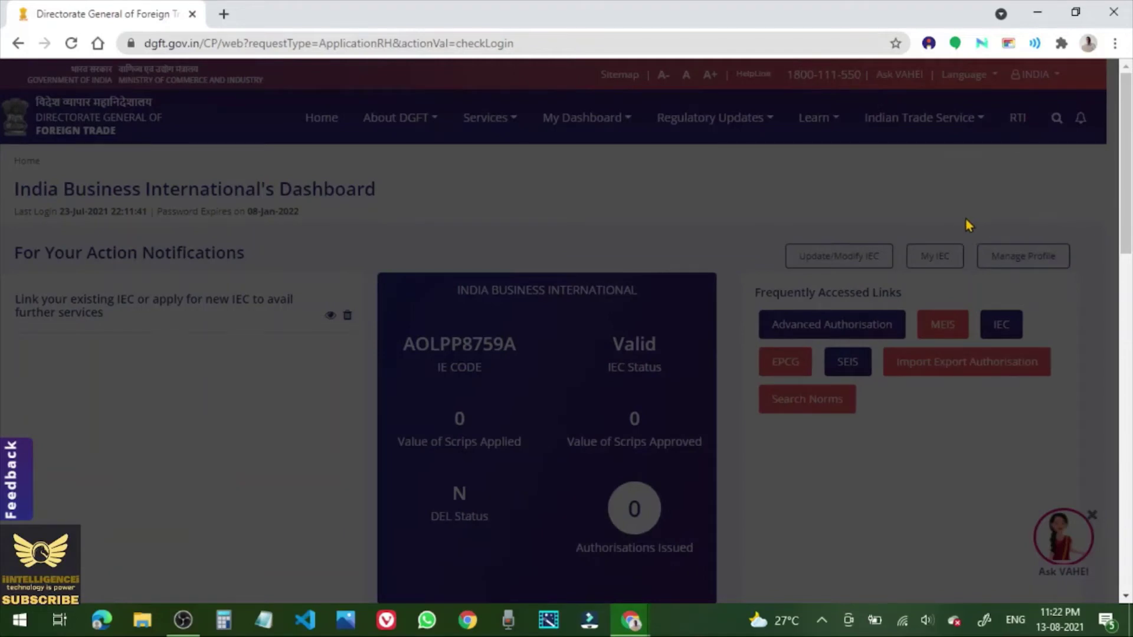
pyautogui.click(937, 266)
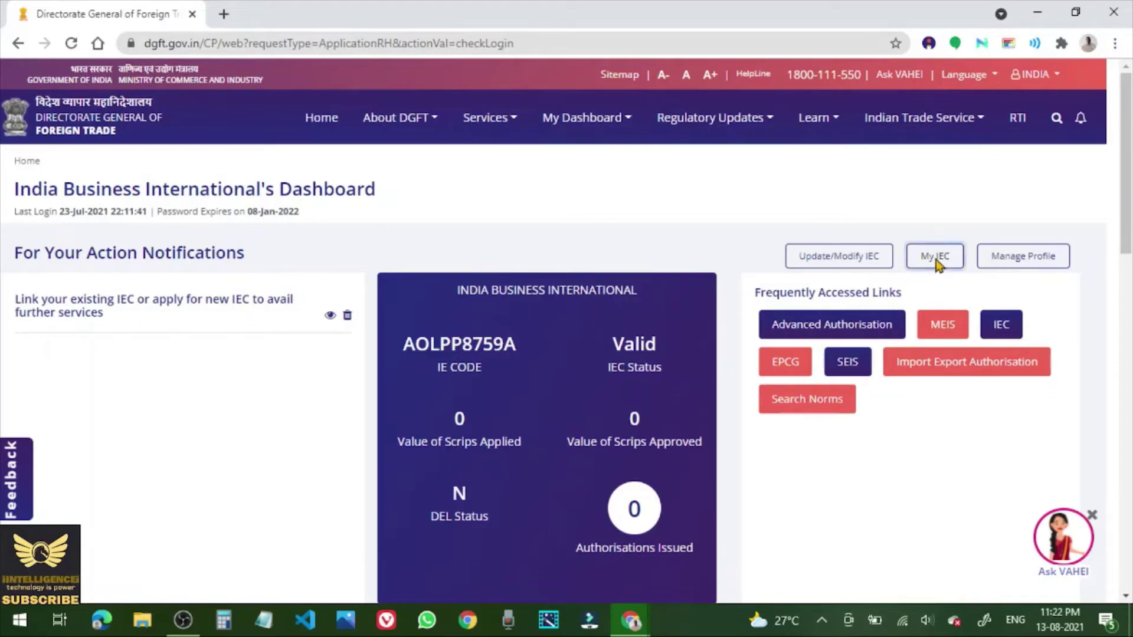
pyautogui.click(936, 264)
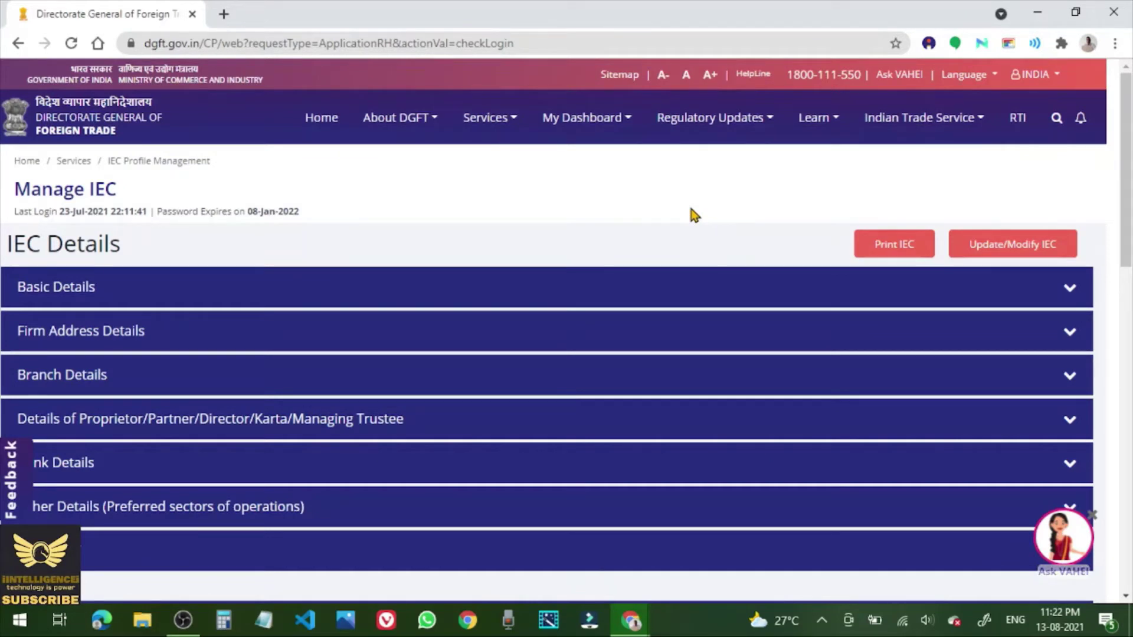
# Save the printed IEC as 'Certificate Of Import Export Code (IEC) updated as on 13 Aug 2021'.
pyautogui.click(897, 251)
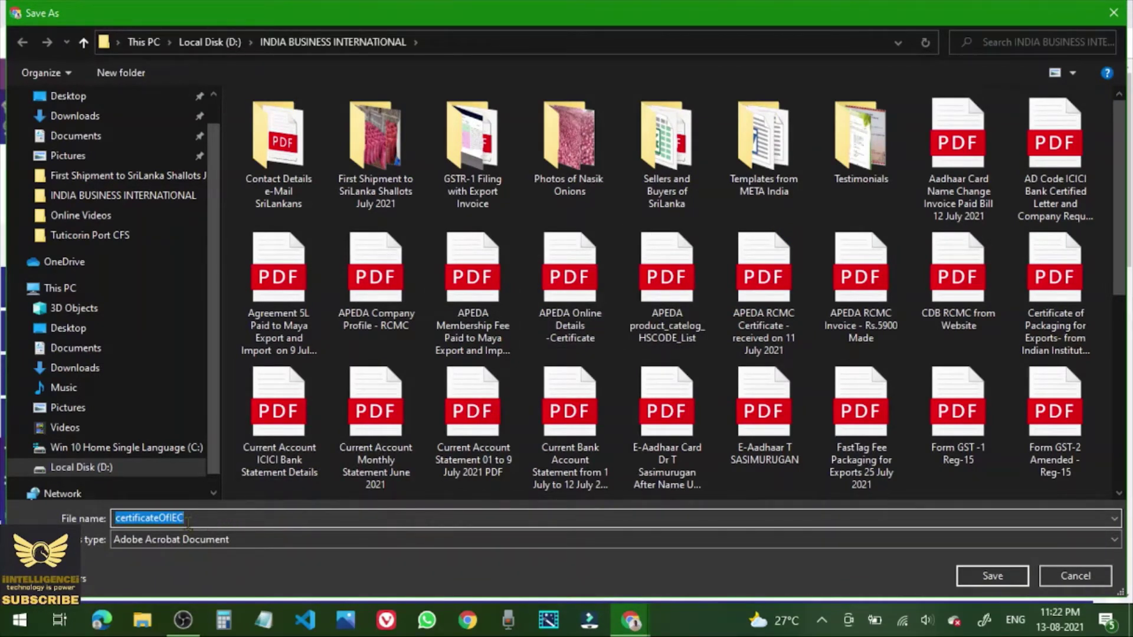
pyautogui.click(121, 518)
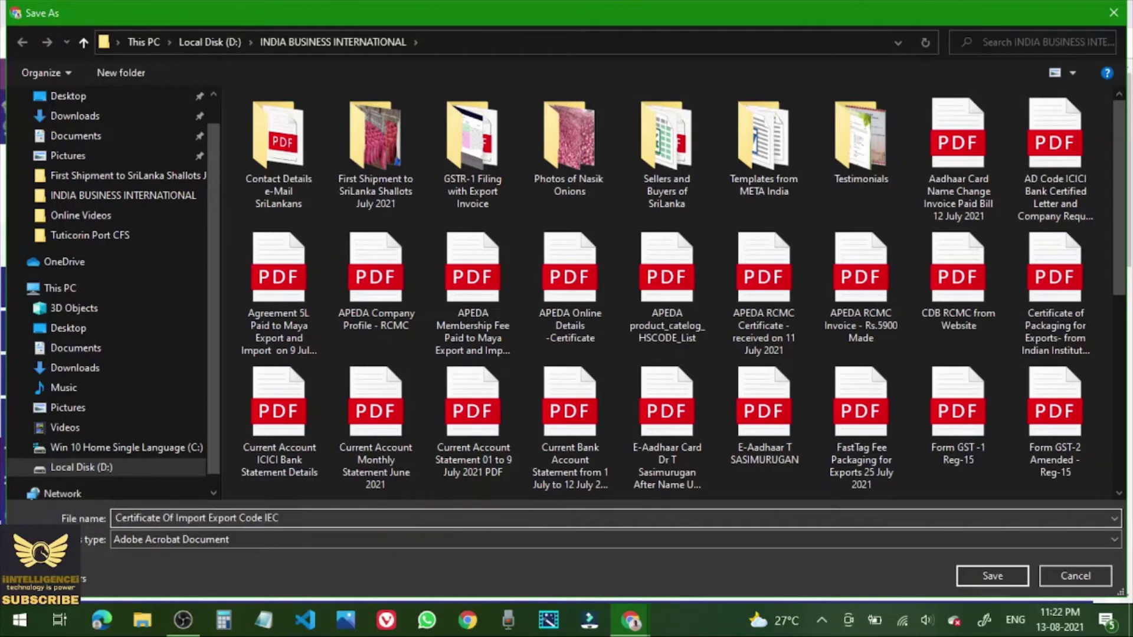
pyautogui.write('(')
pyautogui.press('Right')
pyautogui.press('Right')
pyautogui.write(') updated as on 13 Aug 202')
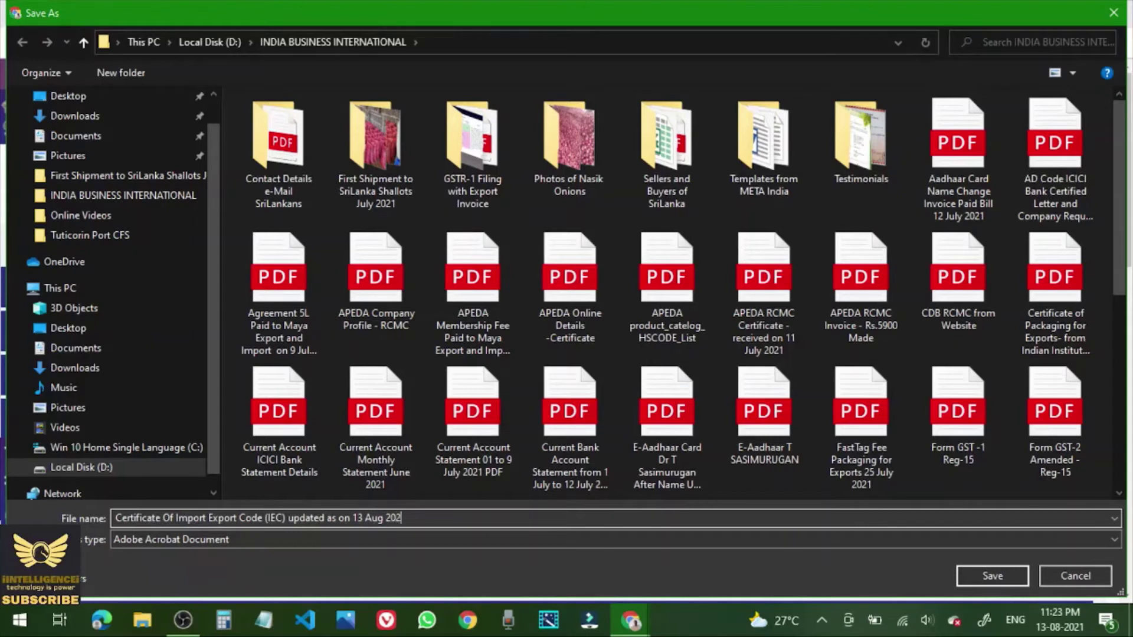
pyautogui.write('1')
pyautogui.click(991, 581)
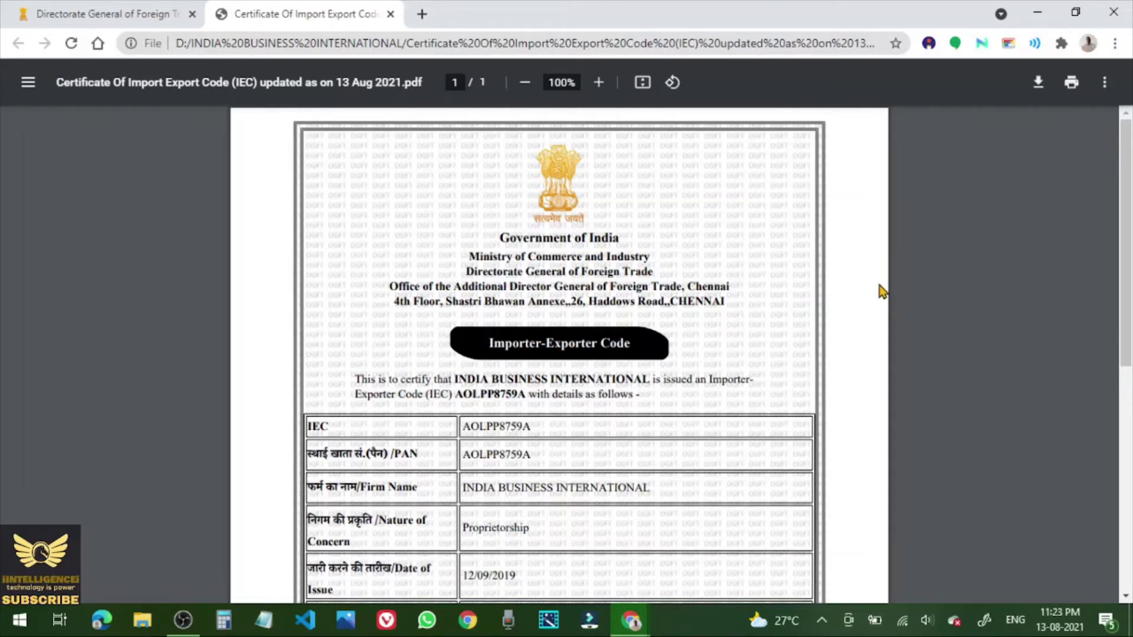
# Read through the one-page certificate: Proprietorship firm, issue date 12/09/2019, QR code and note.
pyautogui.scroll(-1, 881, 291)
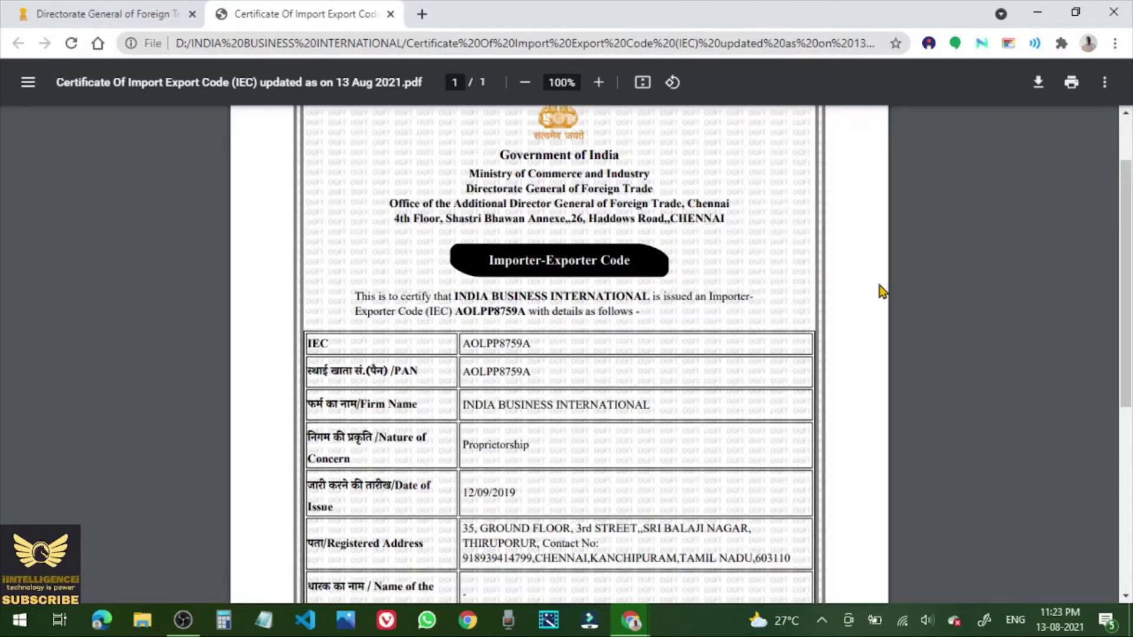
pyautogui.scroll(-2, 882, 291)
pyautogui.scroll(-2, 882, 291)
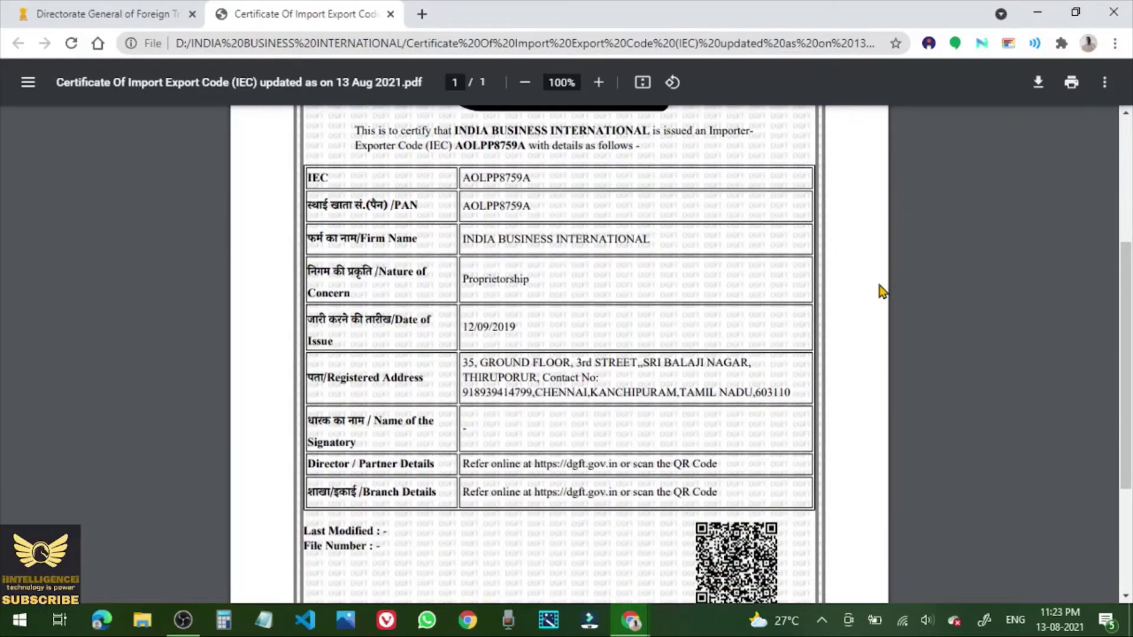
pyautogui.scroll(-2, 881, 291)
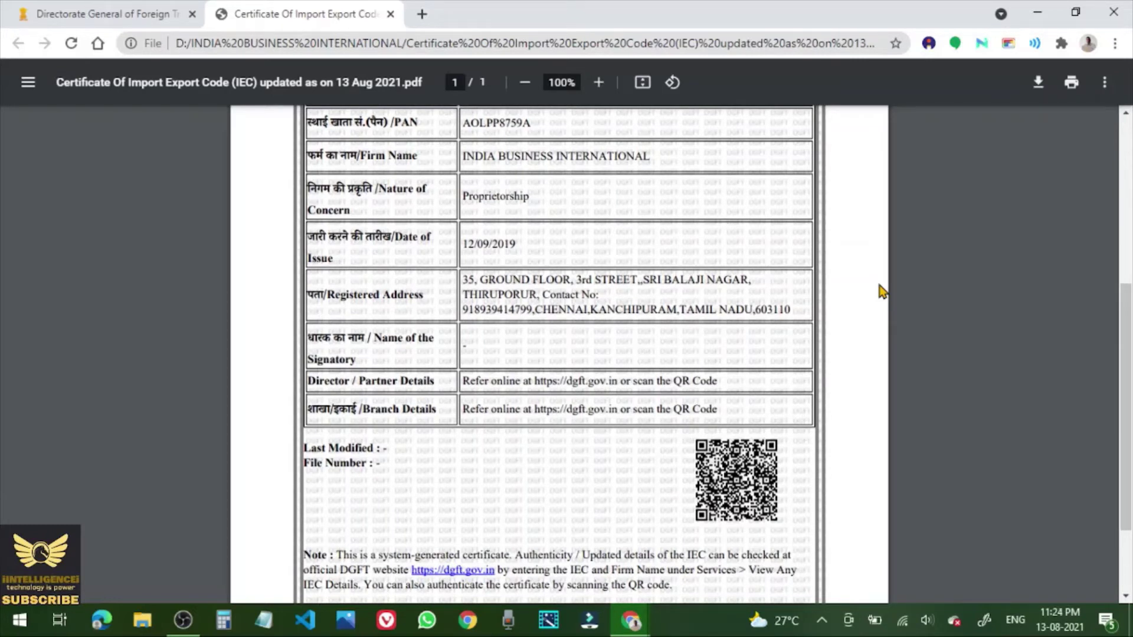
pyautogui.scroll(-2, 882, 291)
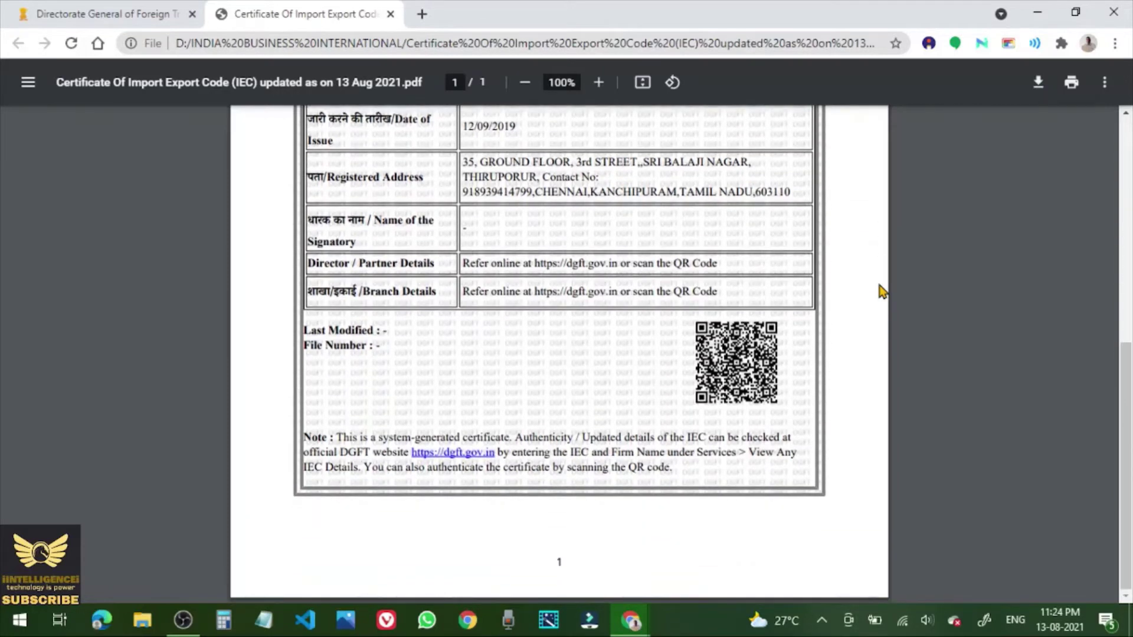
pyautogui.scroll(3, 881, 291)
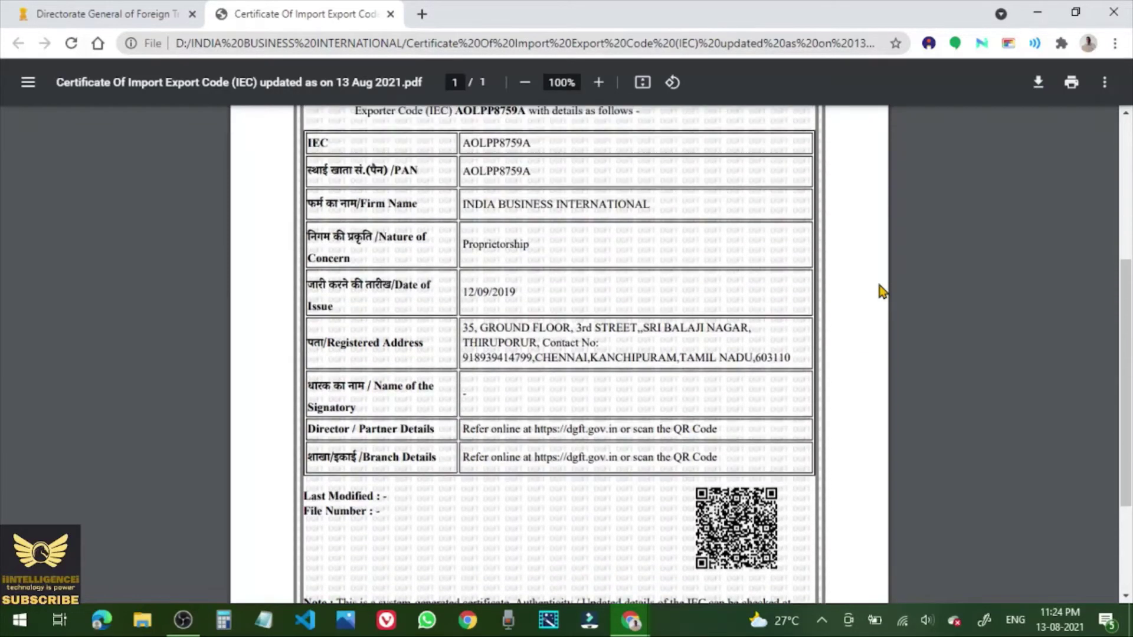
pyautogui.scroll(5, 881, 292)
pyautogui.scroll(-8, 882, 292)
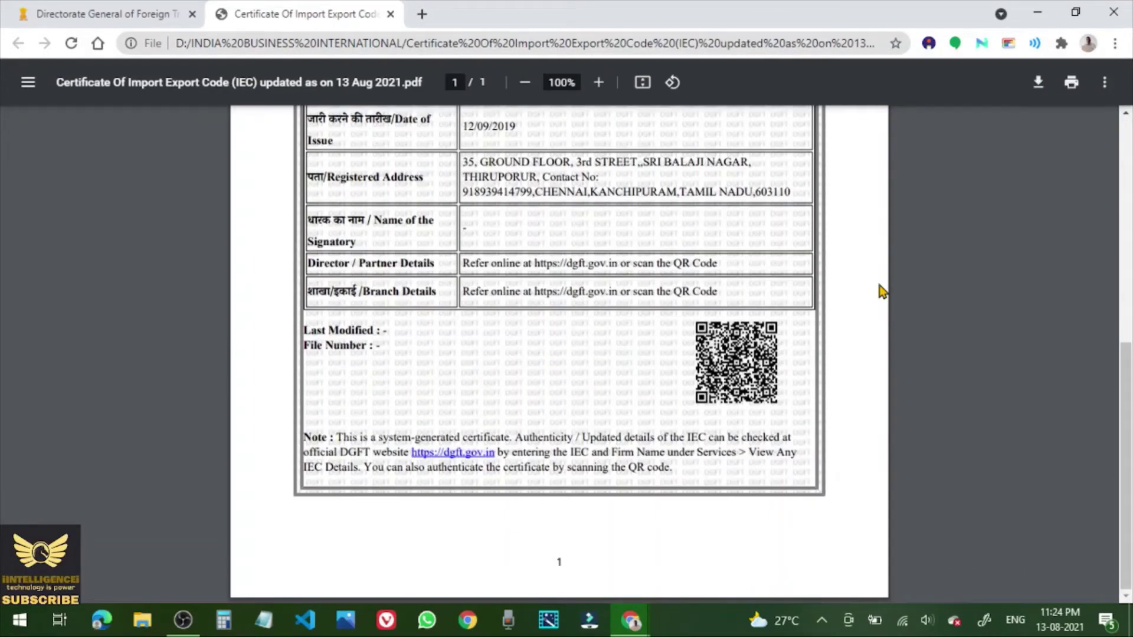
pyautogui.scroll(8, 882, 292)
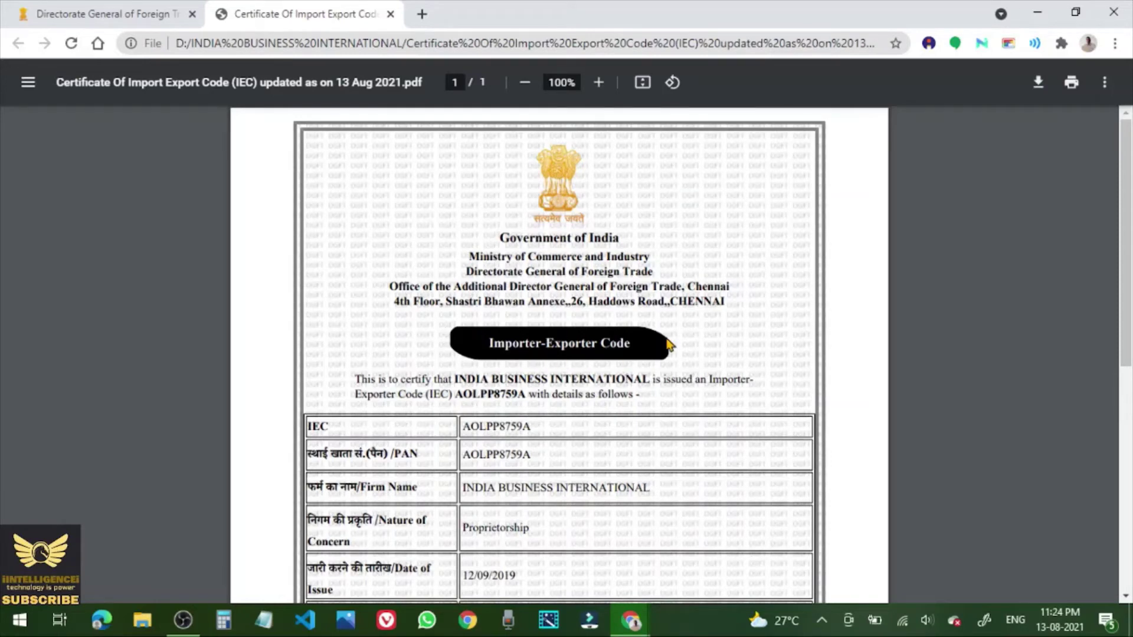
pyautogui.scroll(-8, 765, 300)
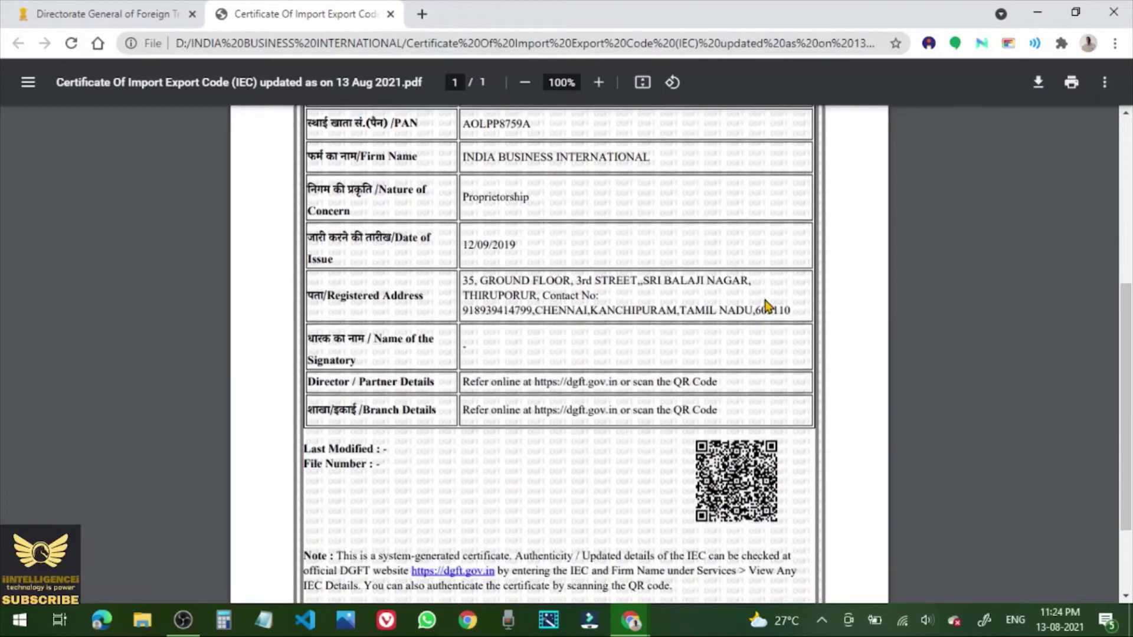
pyautogui.scroll(8, 767, 304)
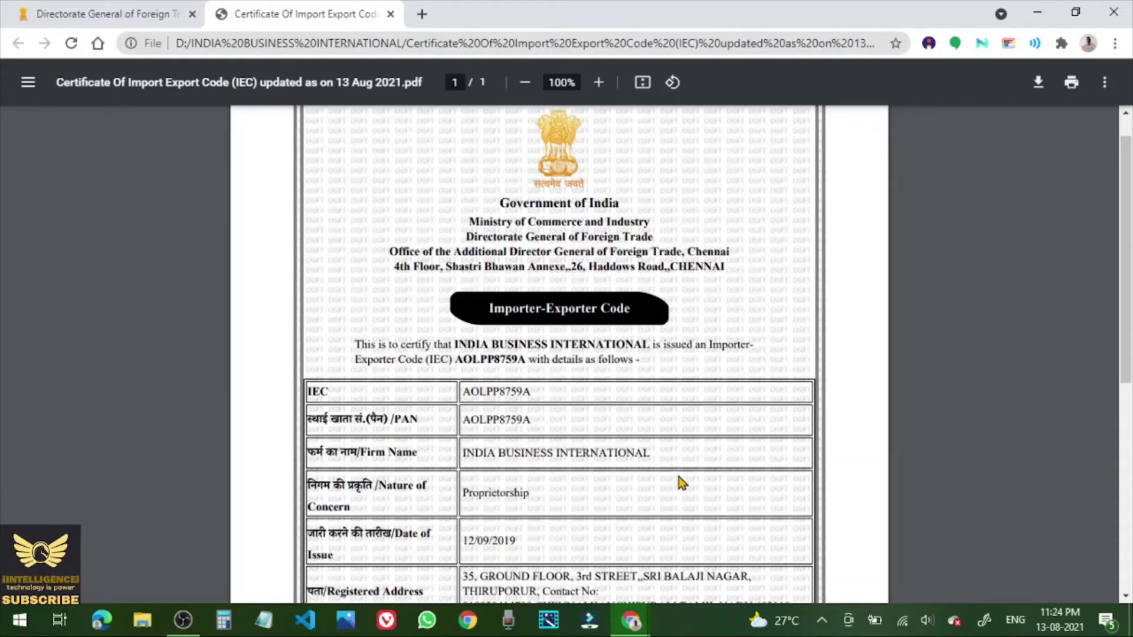
pyautogui.scroll(1, 649, 448)
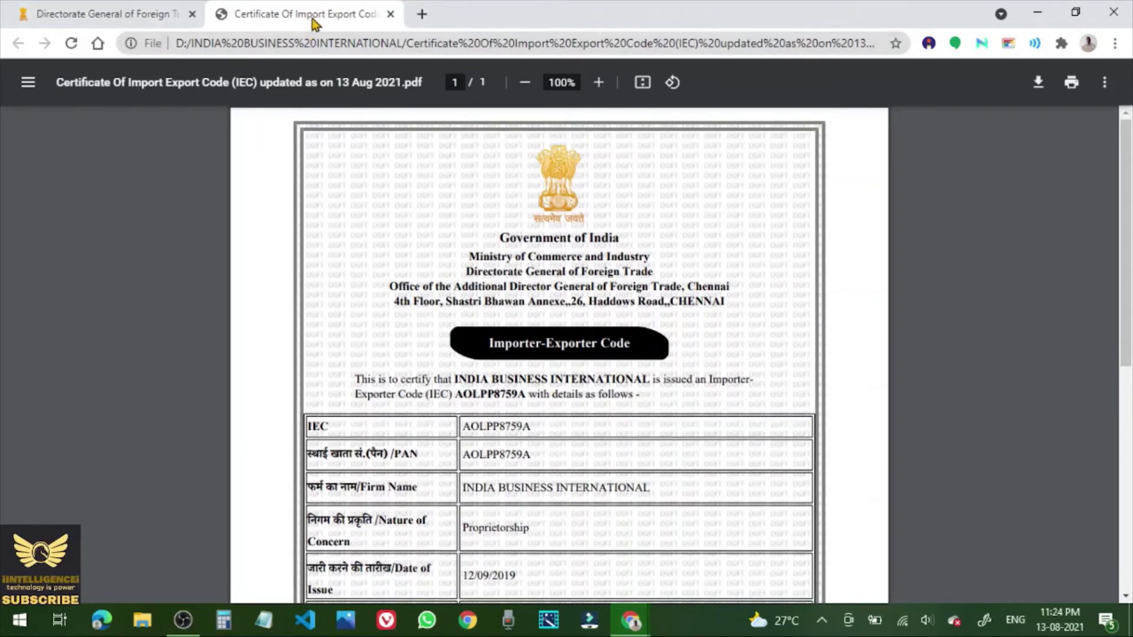
pyautogui.click(390, 14)
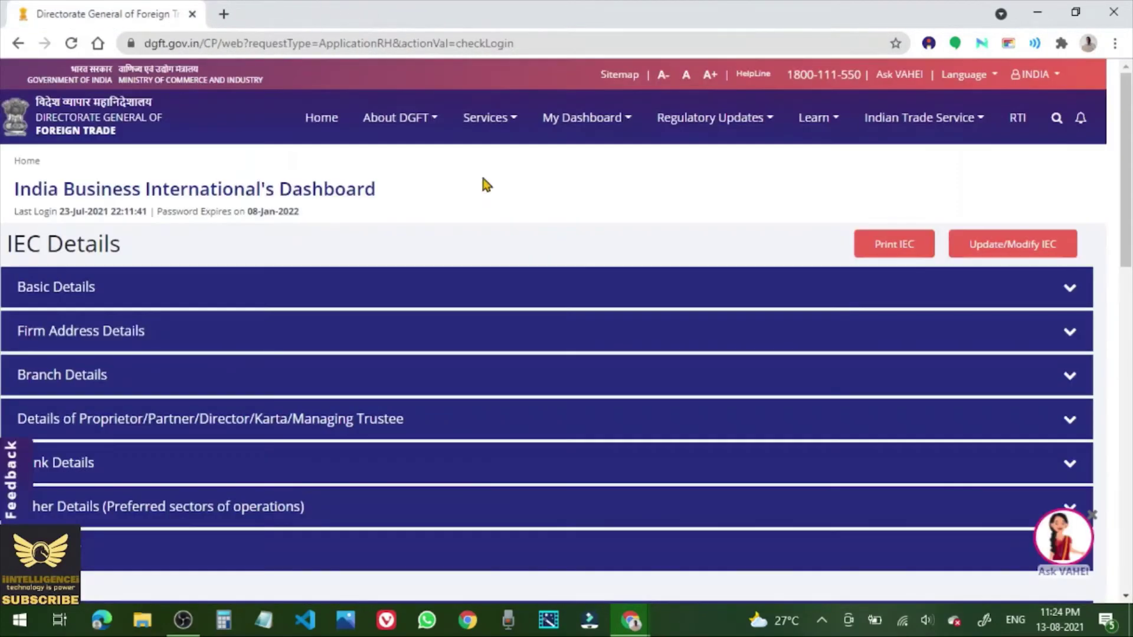
pyautogui.scroll(-5, 610, 242)
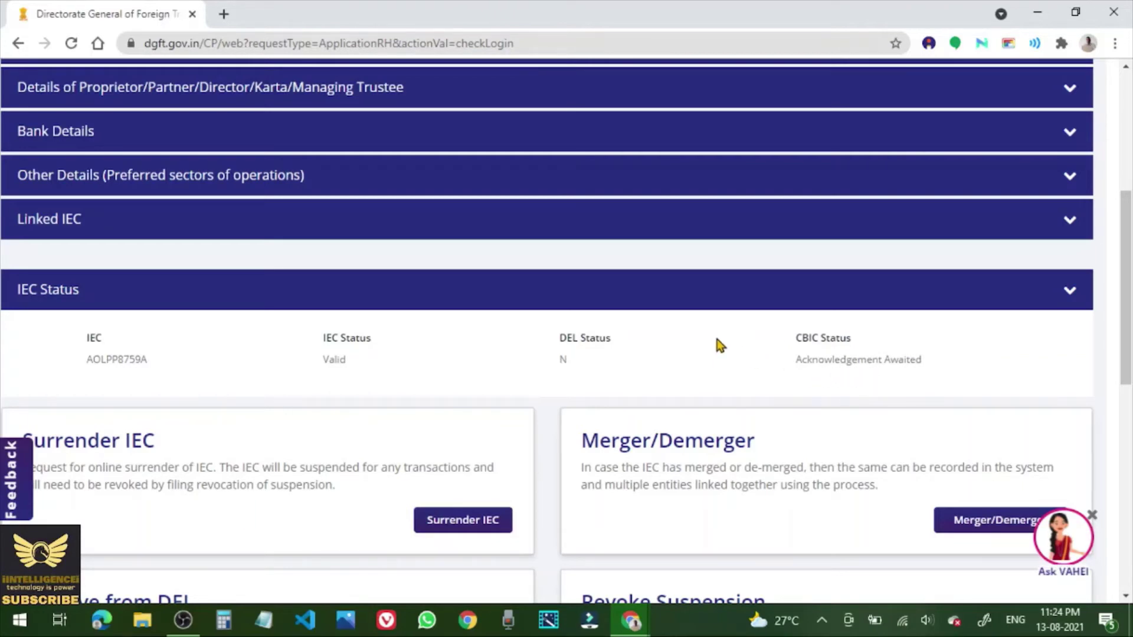
pyautogui.scroll(-4, 717, 342)
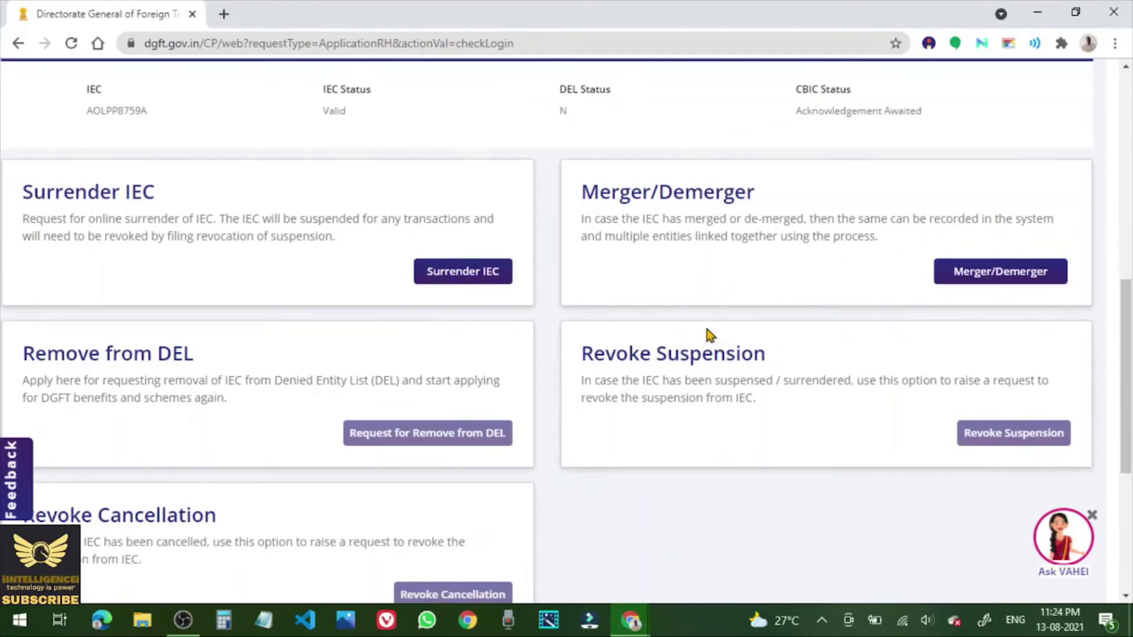
pyautogui.scroll(-4, 706, 328)
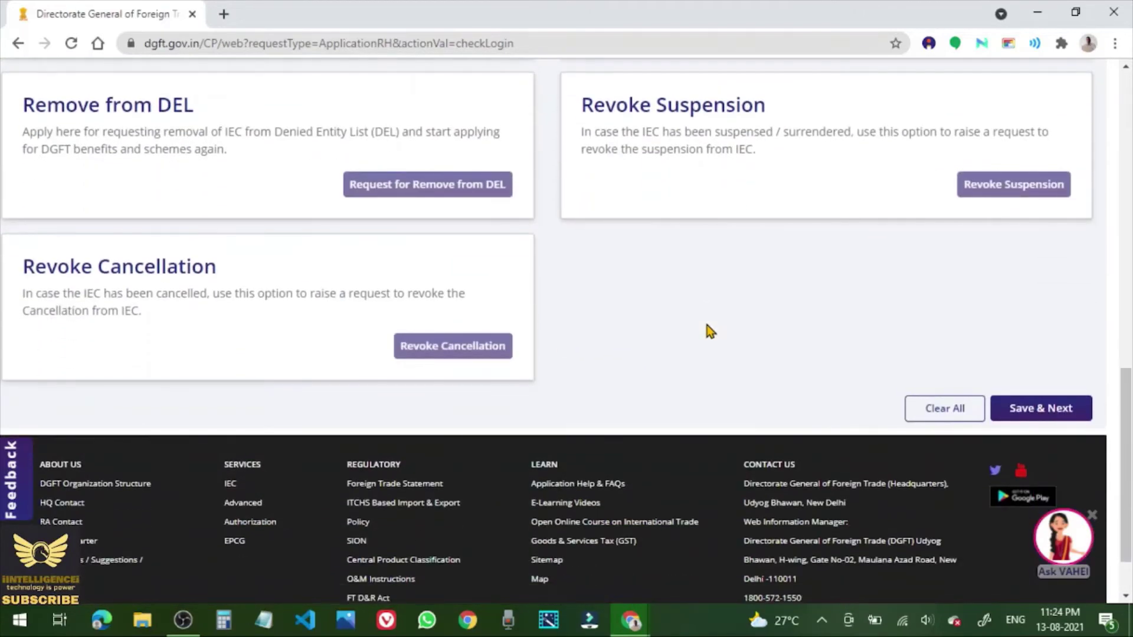
pyautogui.scroll(-2, 707, 326)
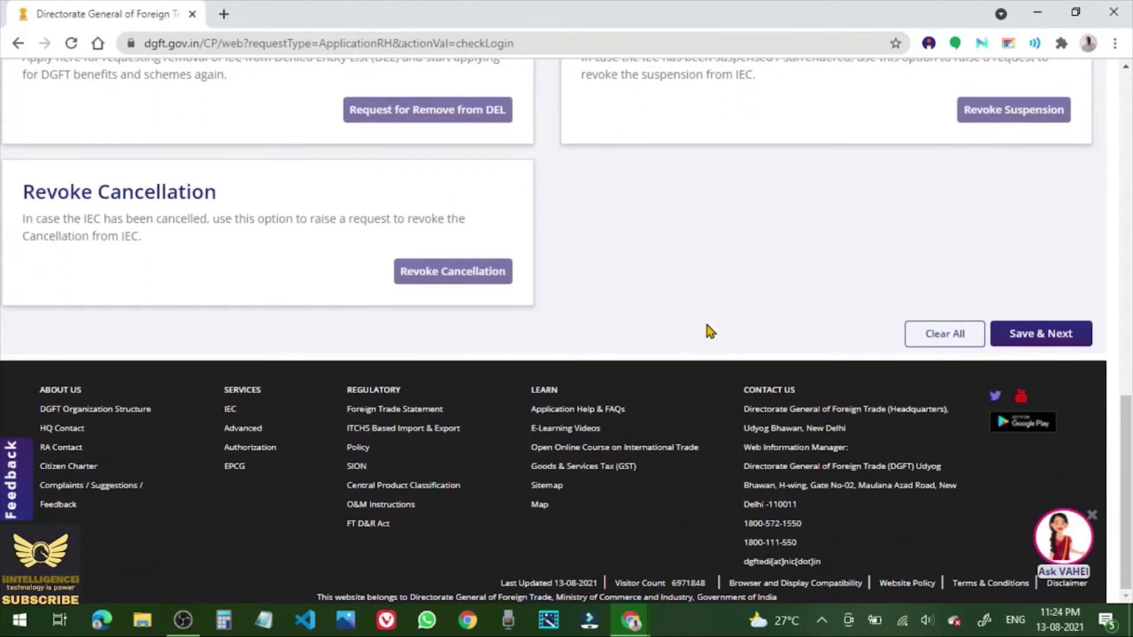
pyautogui.scroll(9, 708, 328)
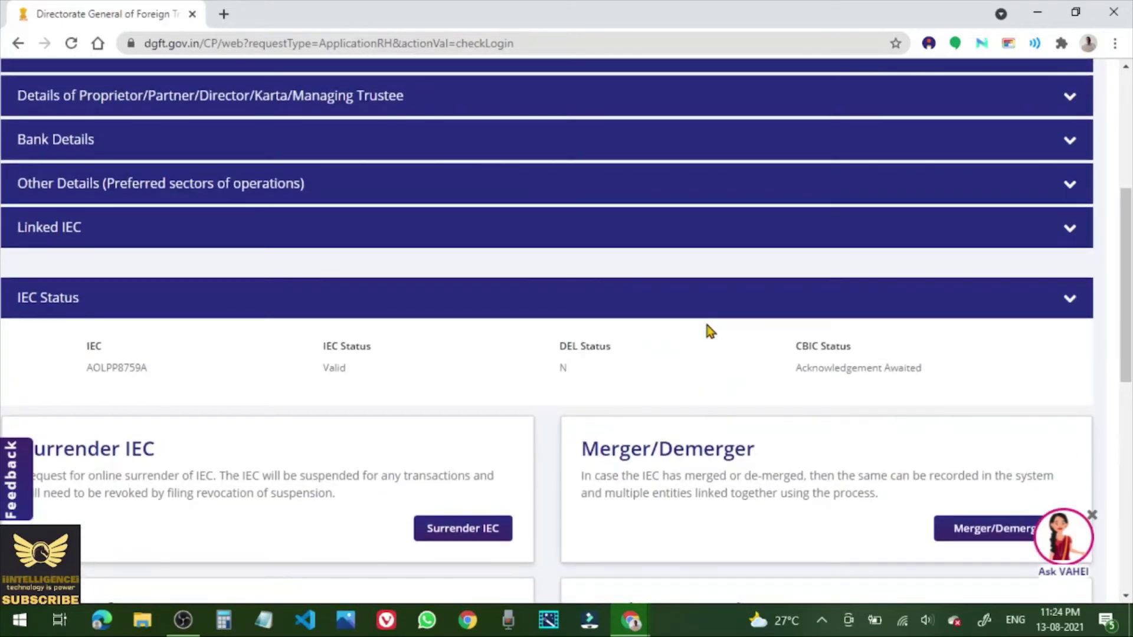
pyautogui.scroll(2, 706, 324)
pyautogui.scroll(2, 707, 330)
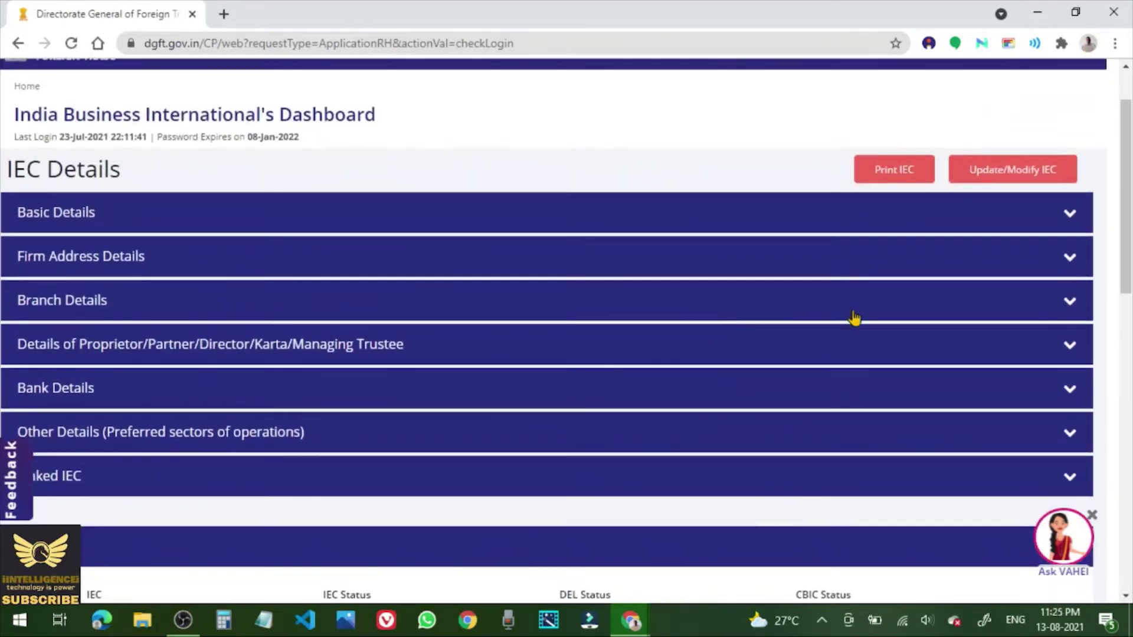
# Expand and review the firm's Basic, Firm Address and Branch Details sections.
pyautogui.click(1068, 215)
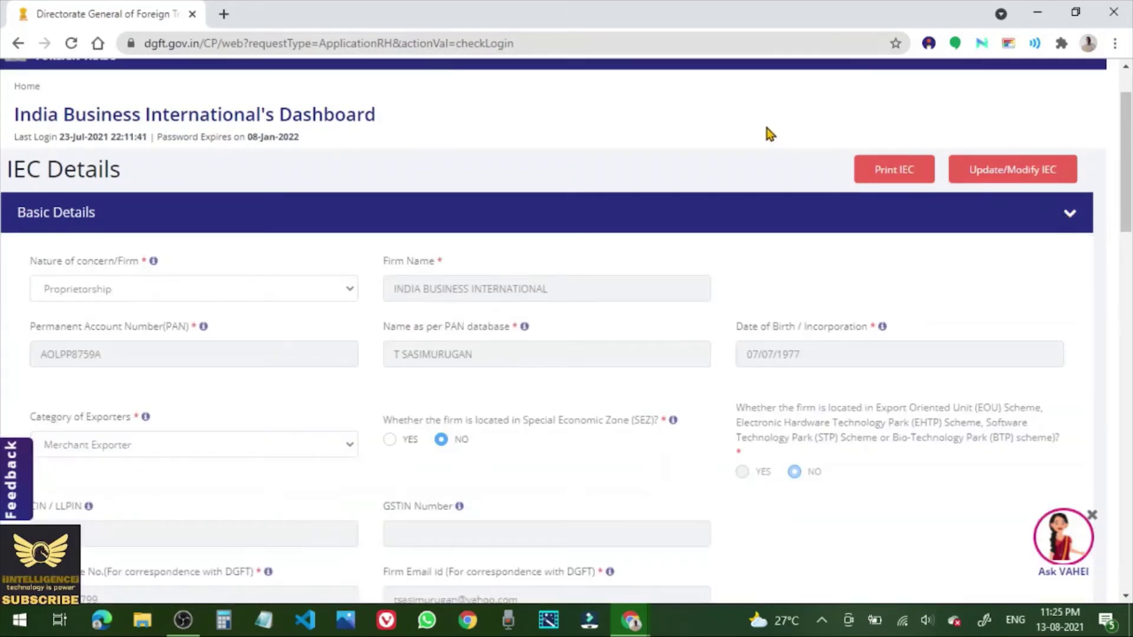
pyautogui.scroll(-7, 767, 131)
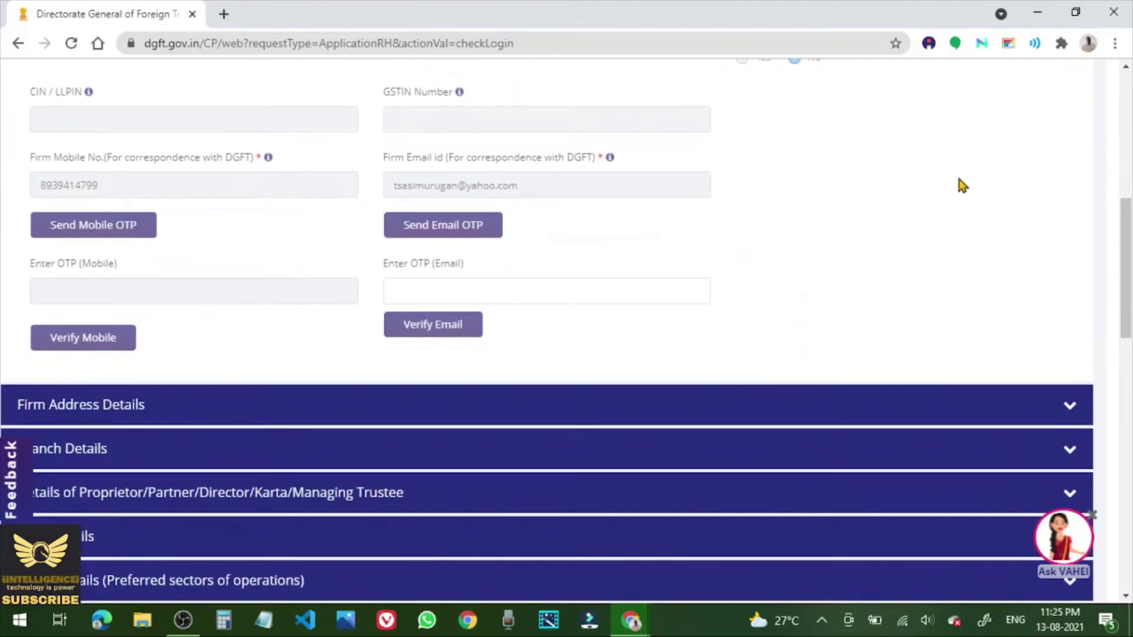
pyautogui.scroll(-6, 959, 179)
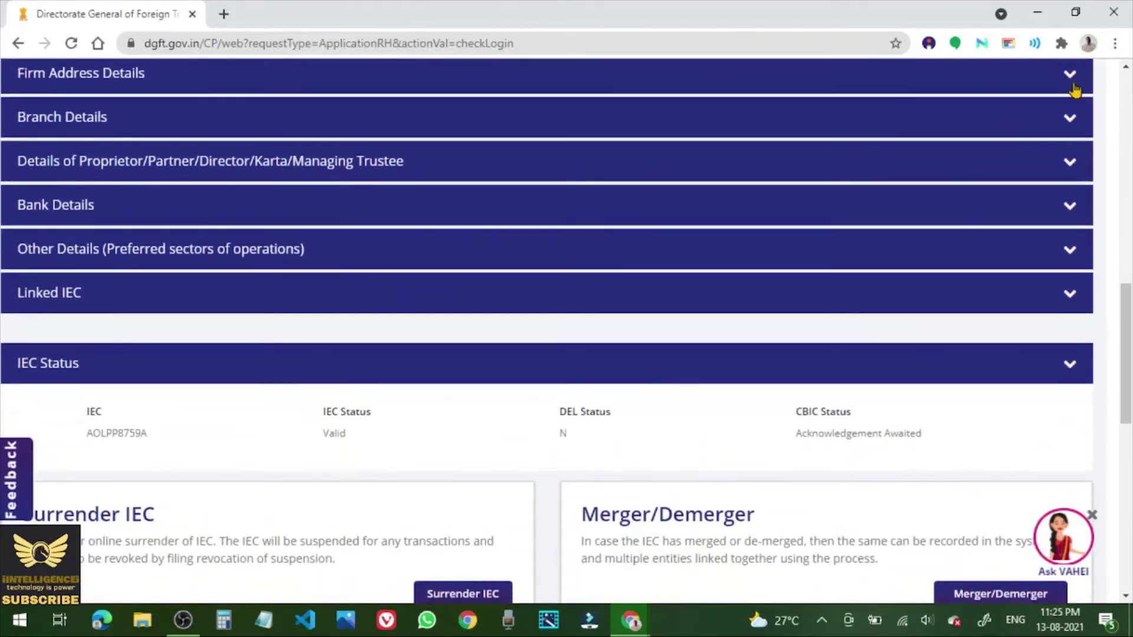
pyautogui.click(1069, 75)
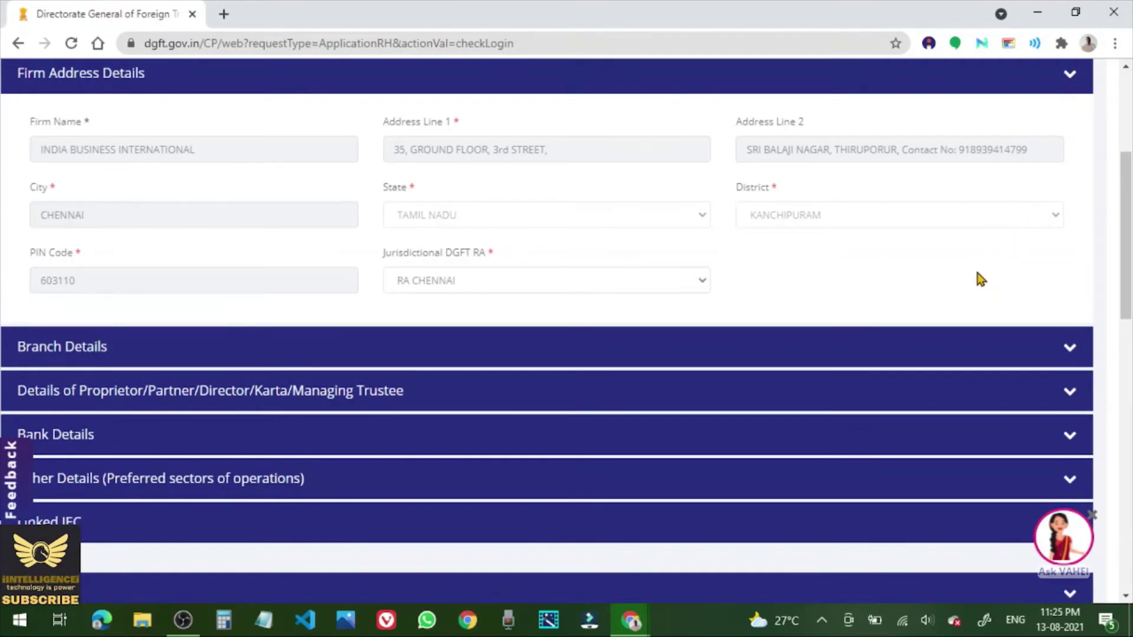
pyautogui.scroll(-3, 980, 279)
pyautogui.click(1073, 186)
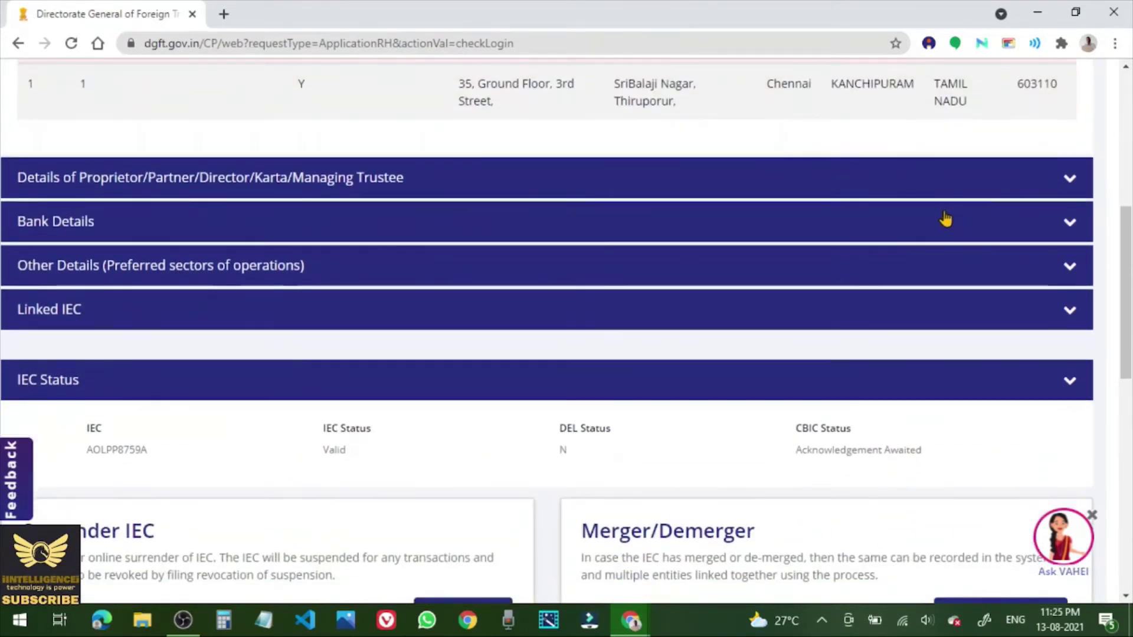
pyautogui.scroll(1, 912, 239)
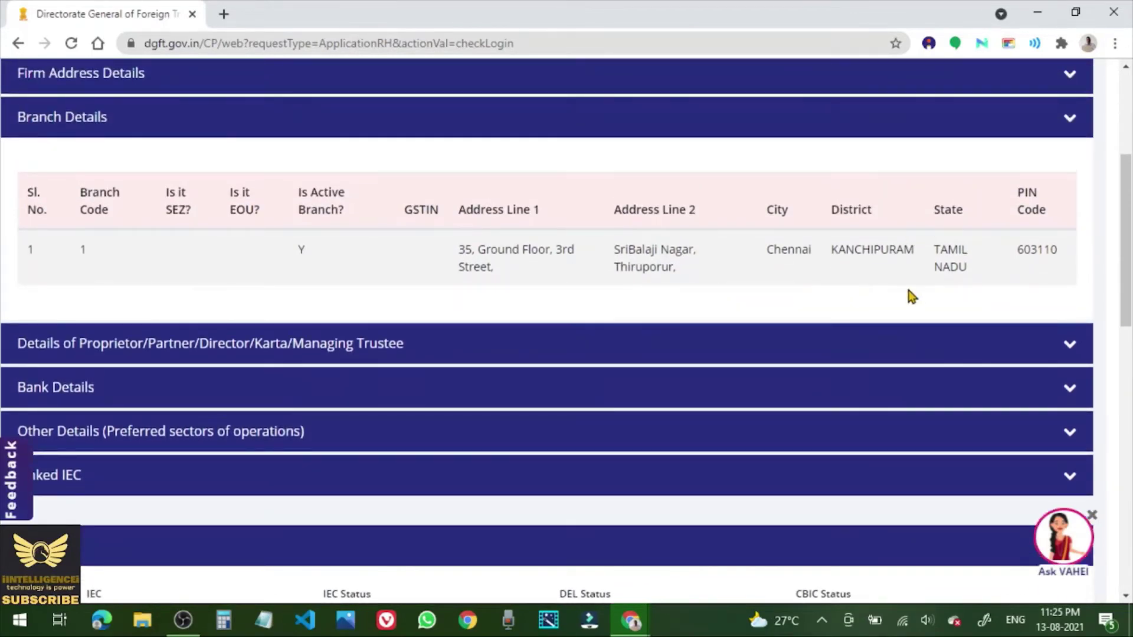
pyautogui.scroll(-1, 938, 275)
pyautogui.scroll(-4, 1072, 266)
# Check the Bank Details and confirm the Linked IEC section lists no linked IECs.
pyautogui.click(1070, 83)
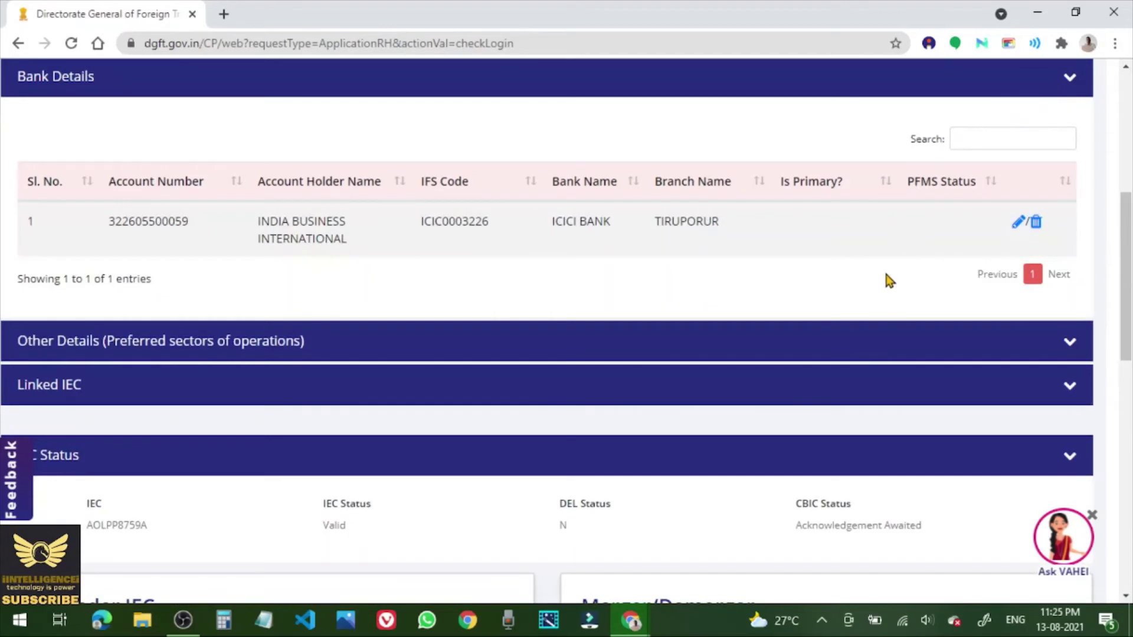
pyautogui.scroll(-4, 888, 281)
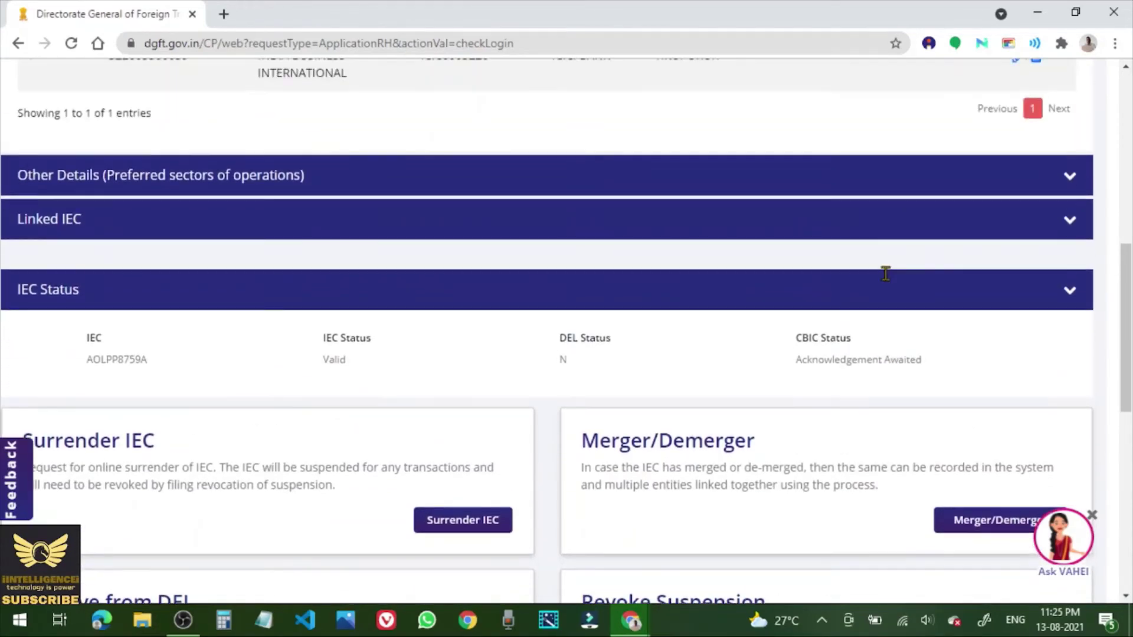
pyautogui.click(1069, 223)
pyautogui.scroll(3, 883, 225)
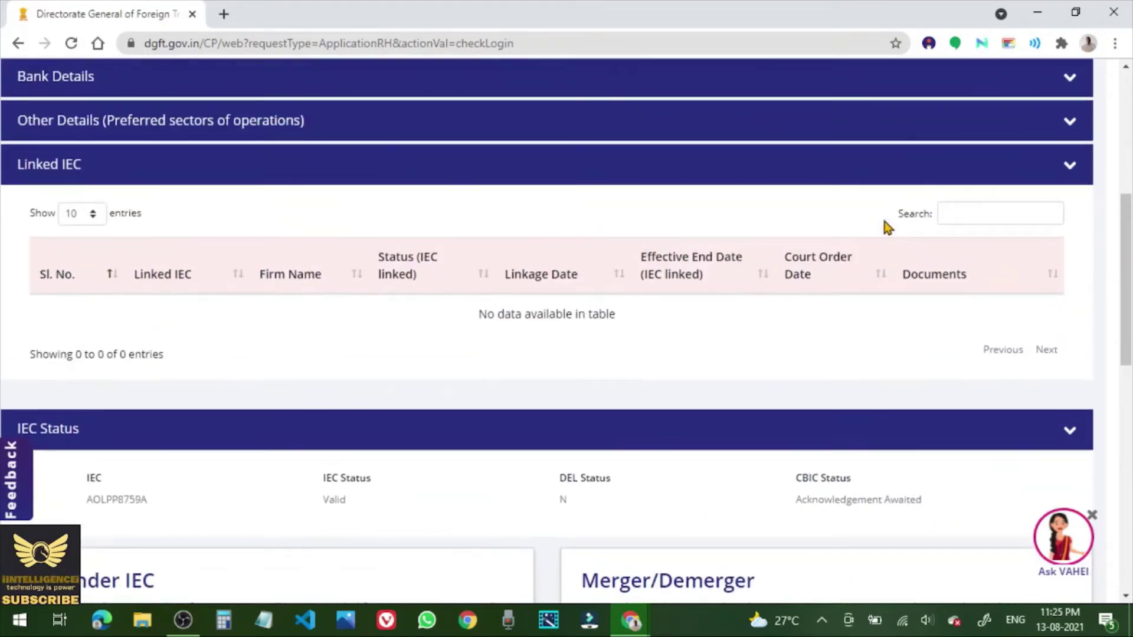
pyautogui.scroll(-9, 883, 224)
pyautogui.scroll(4, 883, 220)
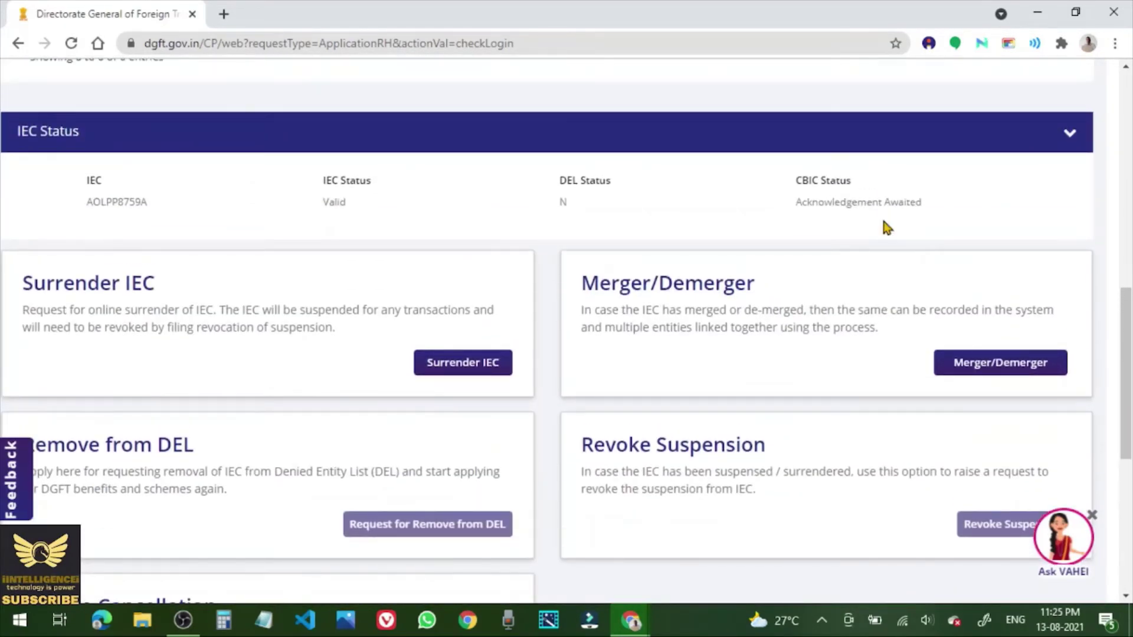
pyautogui.scroll(1, 883, 221)
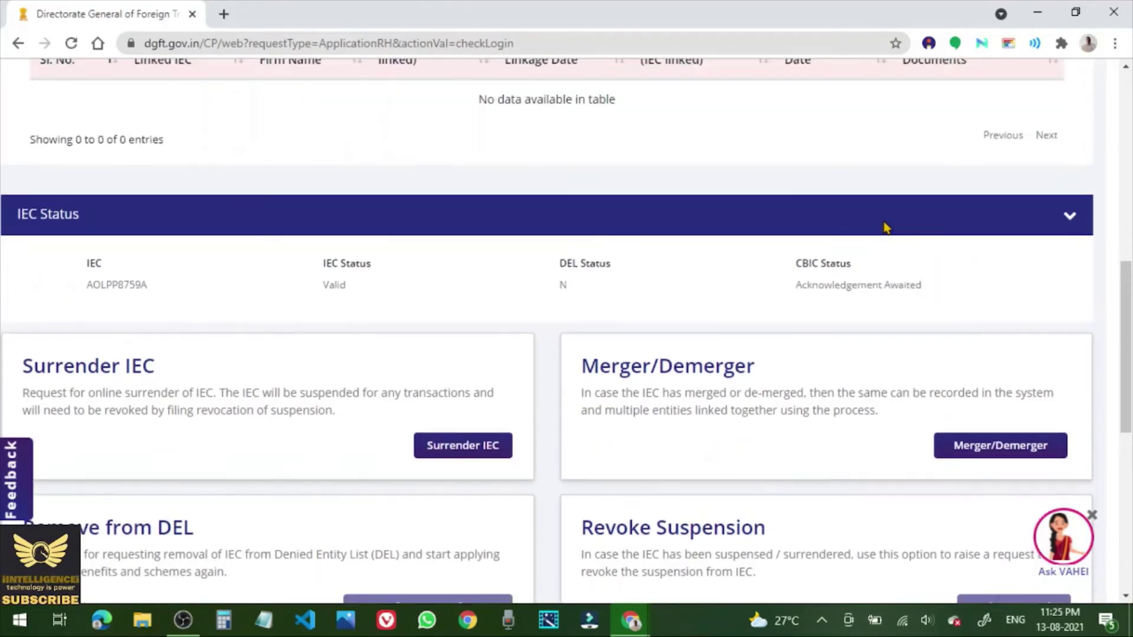
pyautogui.scroll(9, 834, 233)
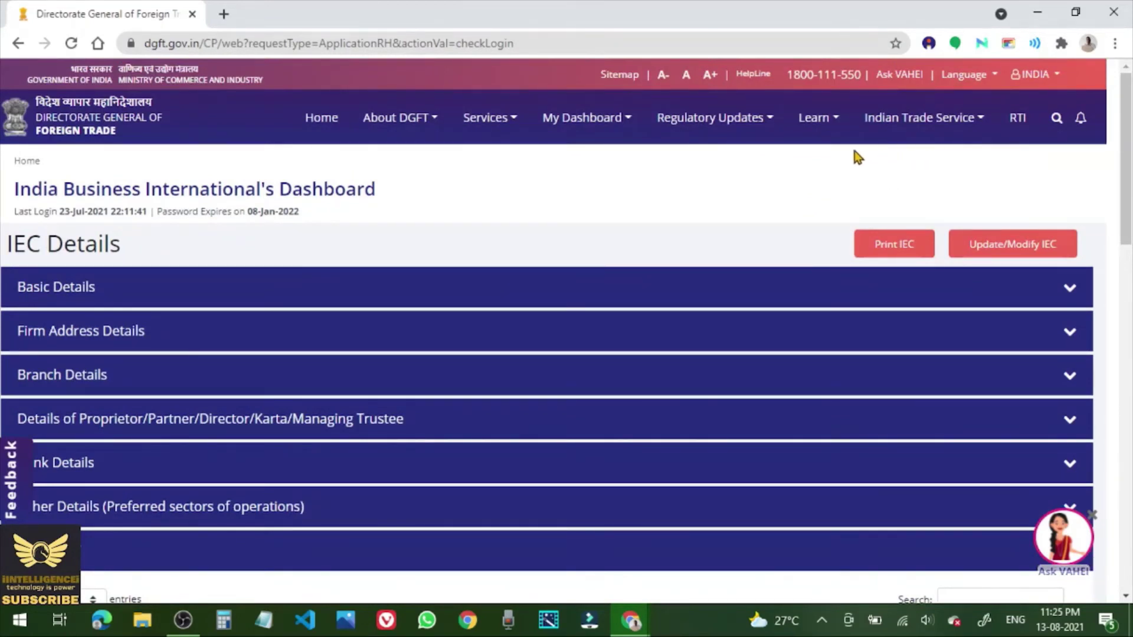
# Log out of the DGFT portal from the INDIA user menu.
pyautogui.click(1049, 76)
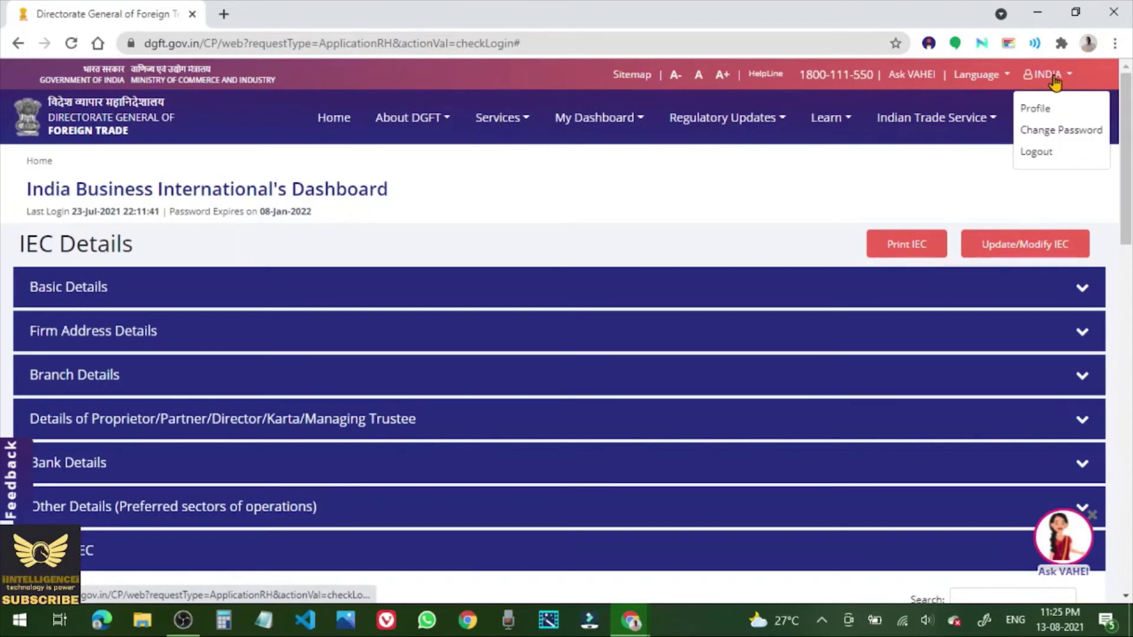
pyautogui.click(1037, 152)
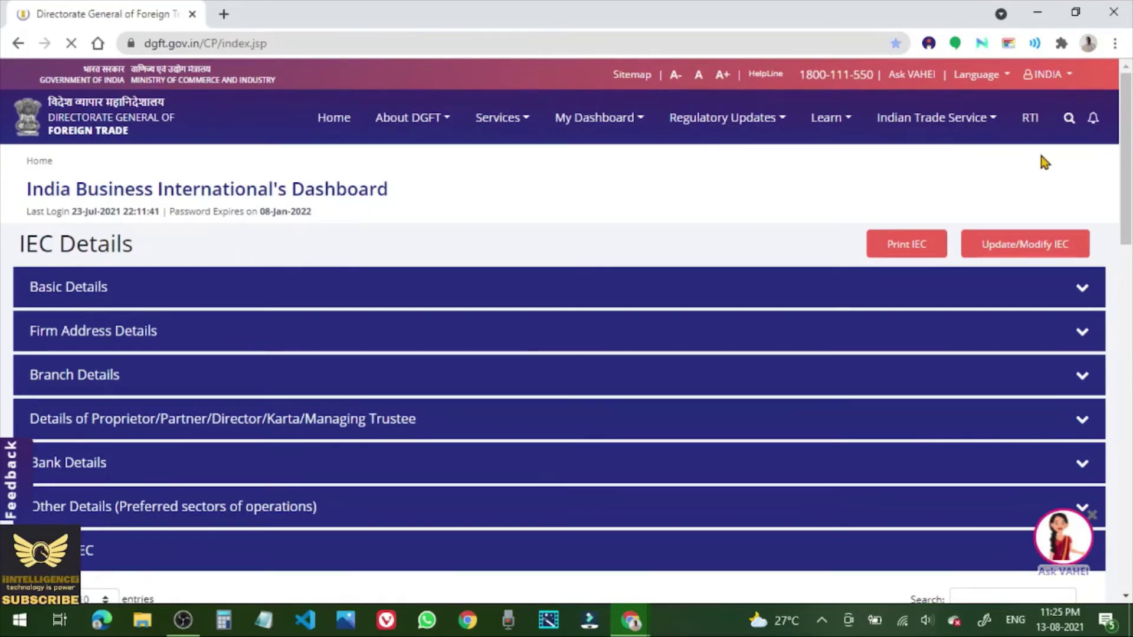